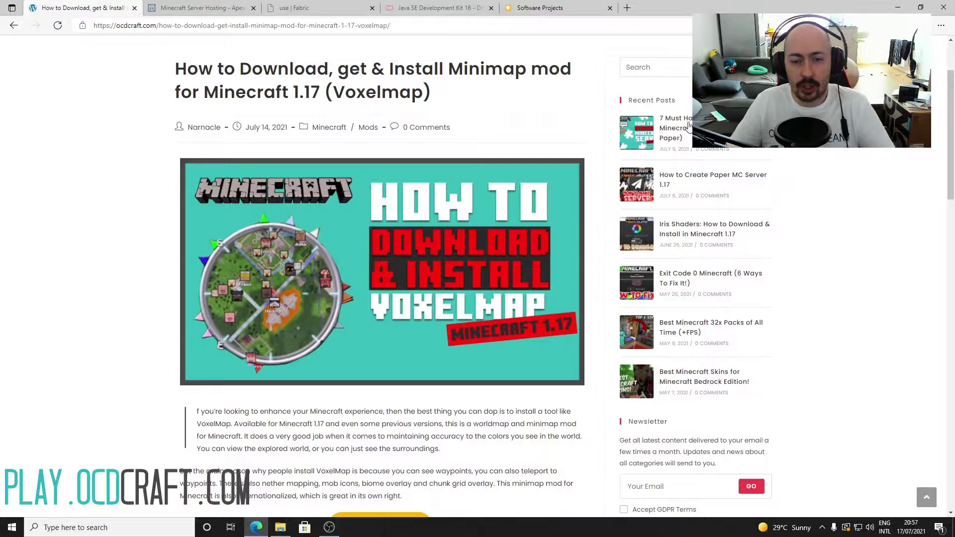
Review the Apex Hosting features: One Click Modpacks, DDoS Protection, 24/7 Support, Ultra Low Latency.
click(218, 7)
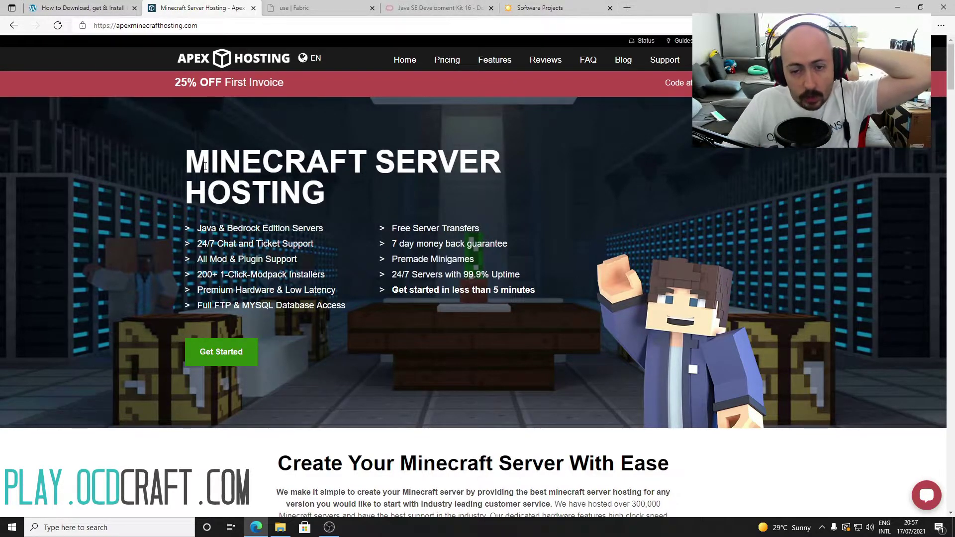
scroll(164, 251, down, 7)
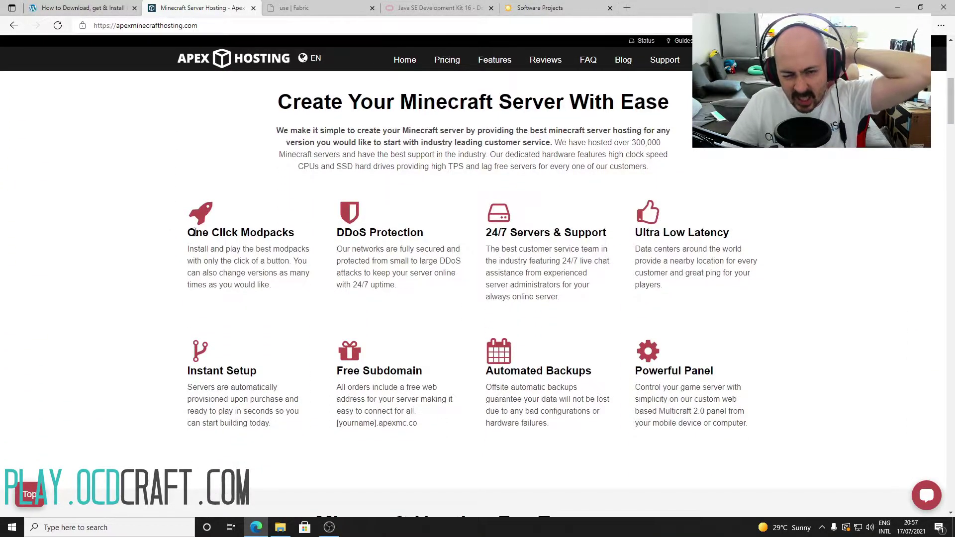
drag(189, 232, 273, 237)
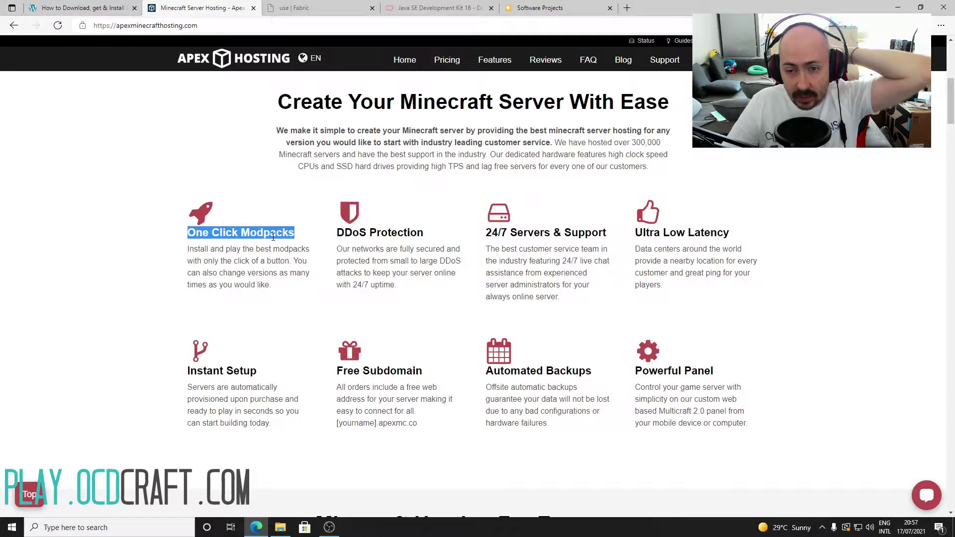
click(350, 234)
drag(350, 234, 391, 238)
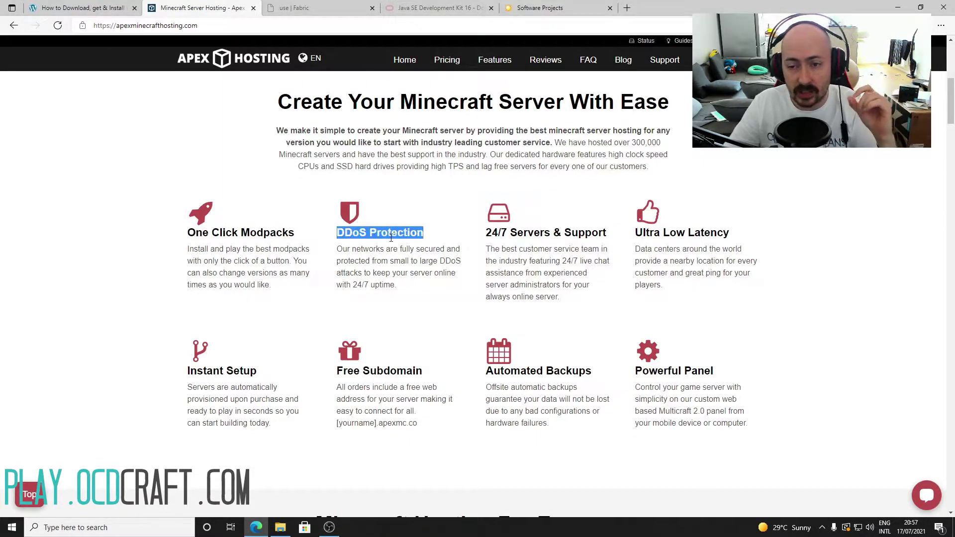
drag(486, 232, 580, 238)
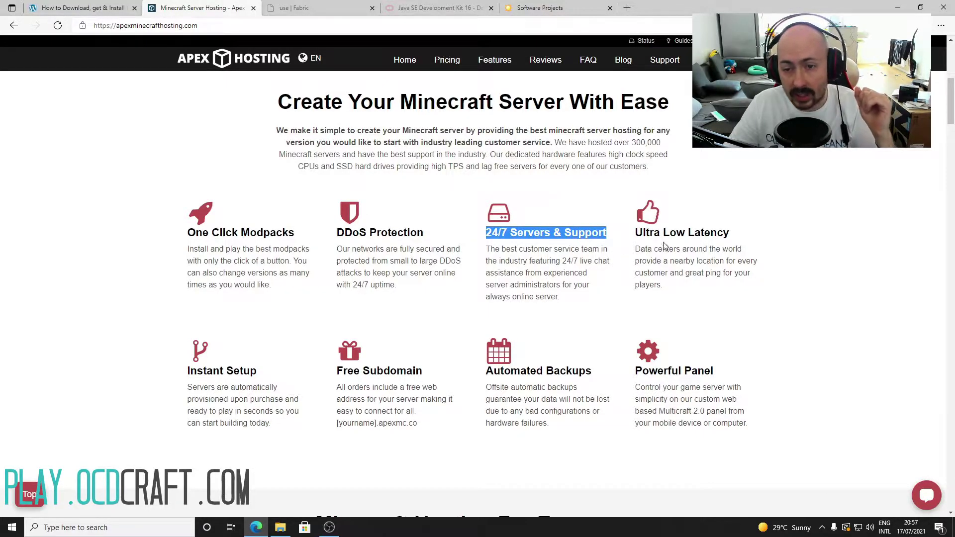
drag(636, 234, 700, 237)
click(779, 259)
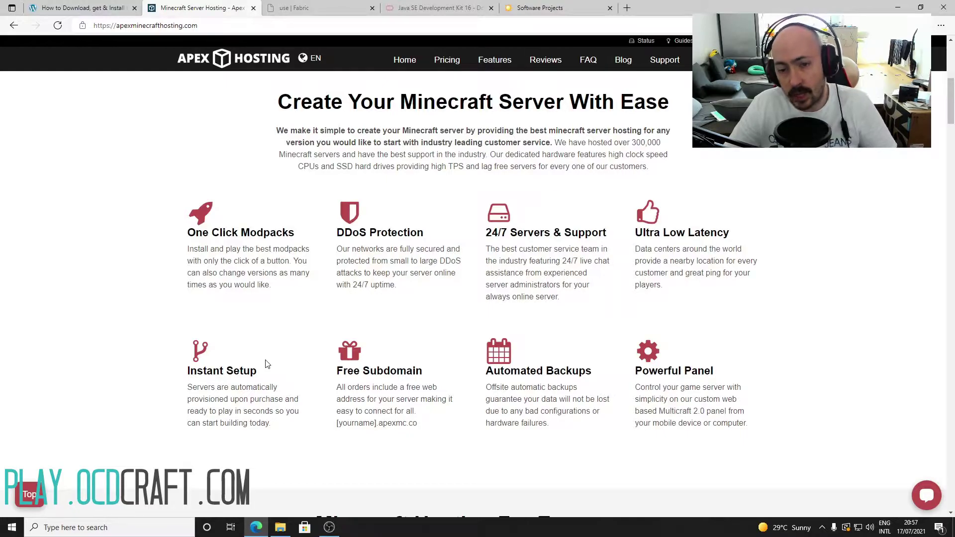
click(94, 8)
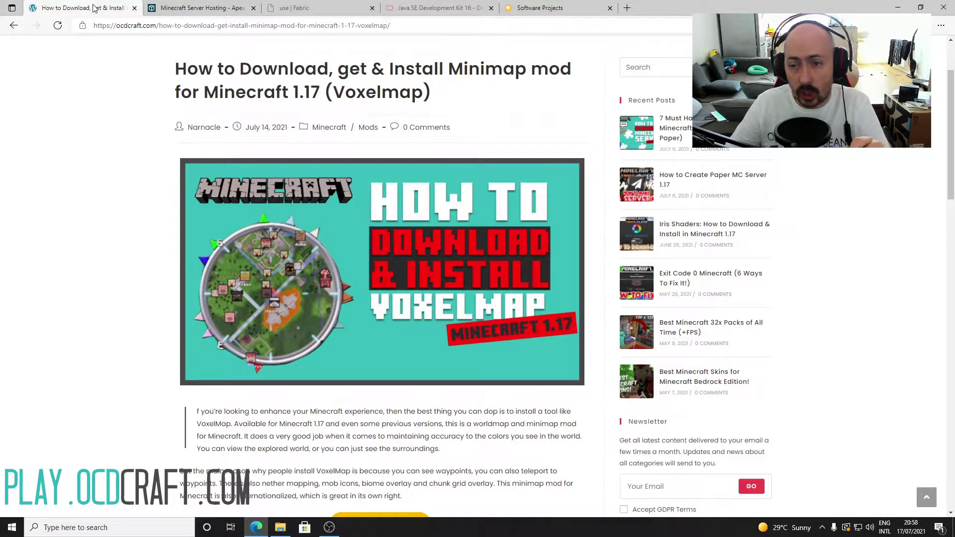
Download the universal JAR Fabric installer from fabricmc.net and view it in Downloads.
click(337, 13)
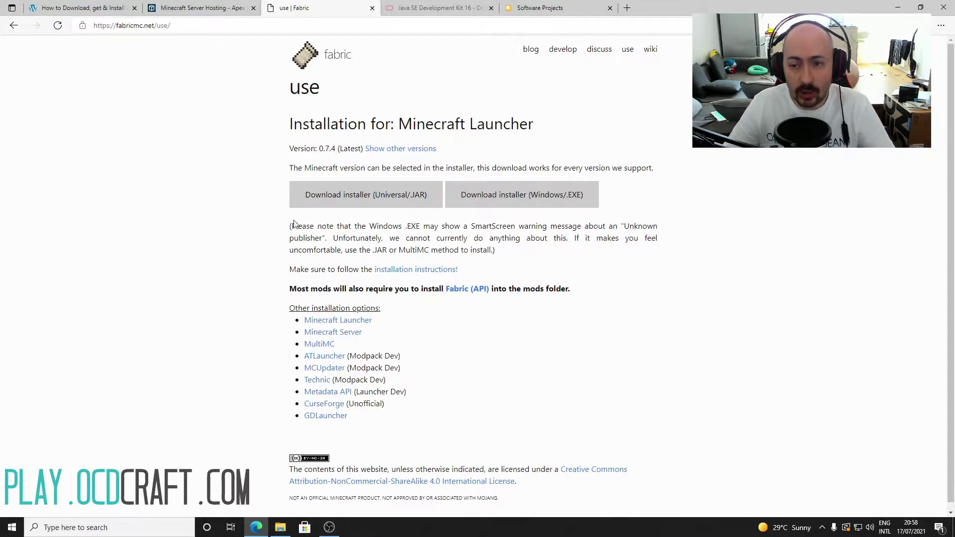
click(362, 194)
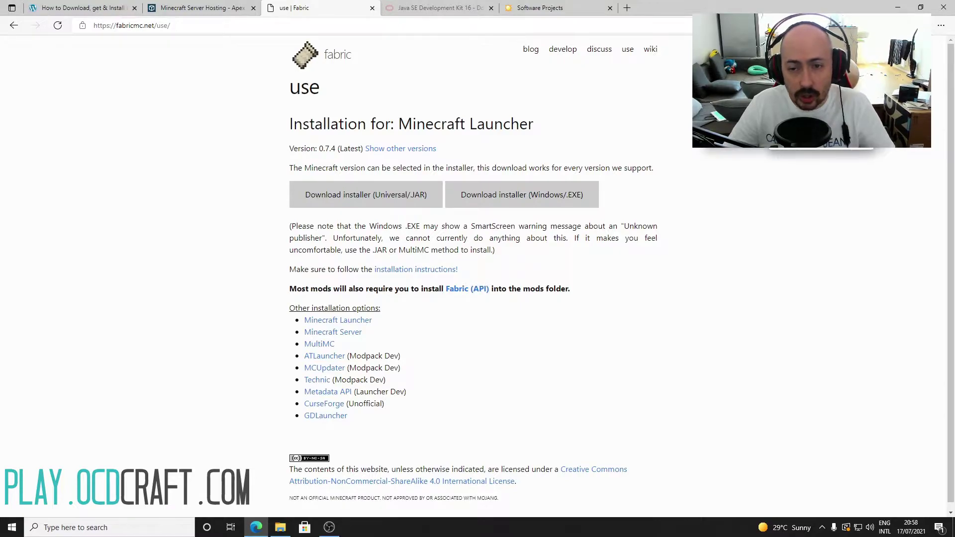
click(280, 528)
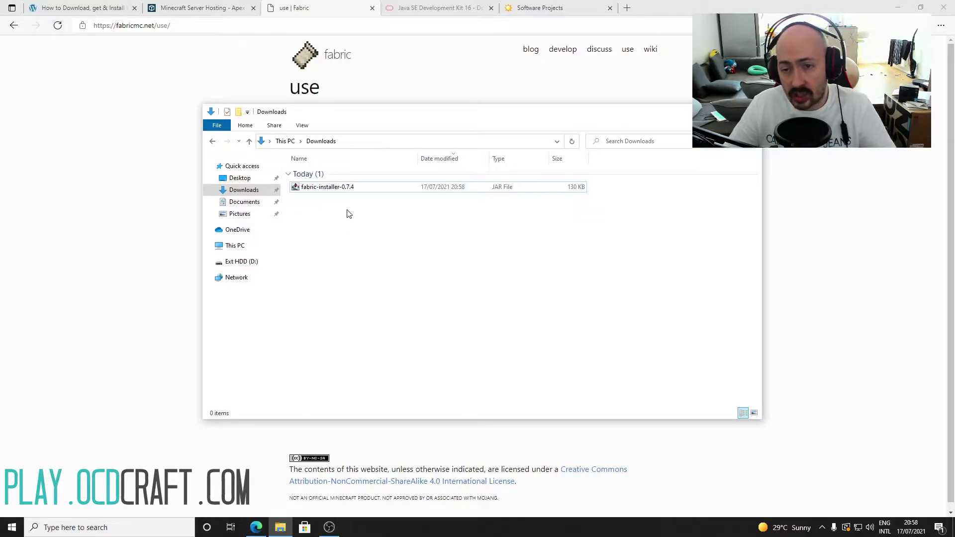
Check which Java runtimes can open fabric-installer-0.7.4, consulting the JDK 16 and Jarfix pages.
right_click(346, 191)
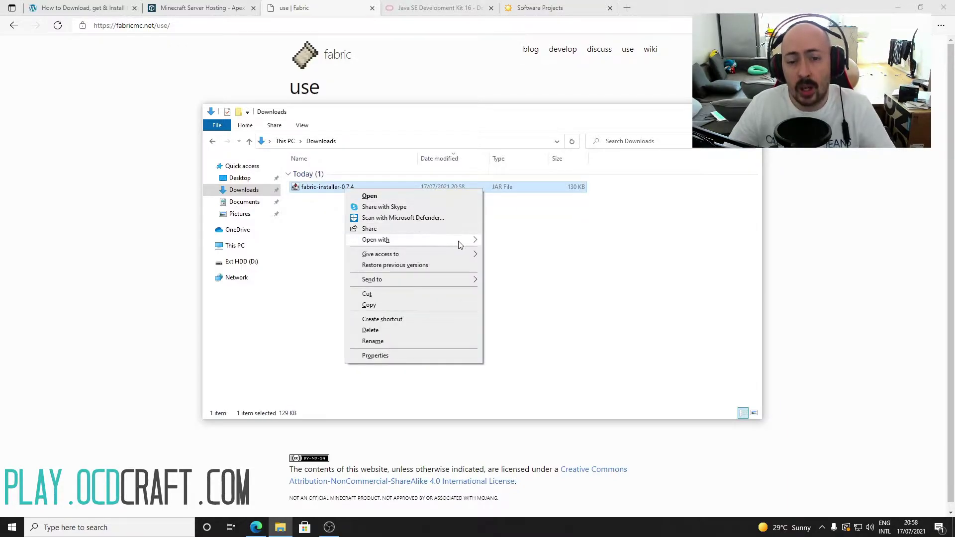
mouse_move(462, 243)
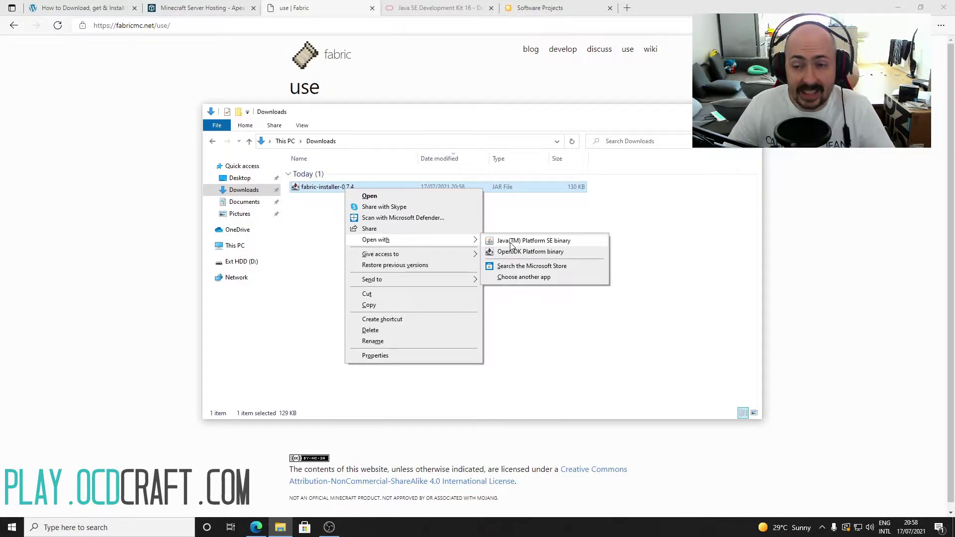
click(426, 8)
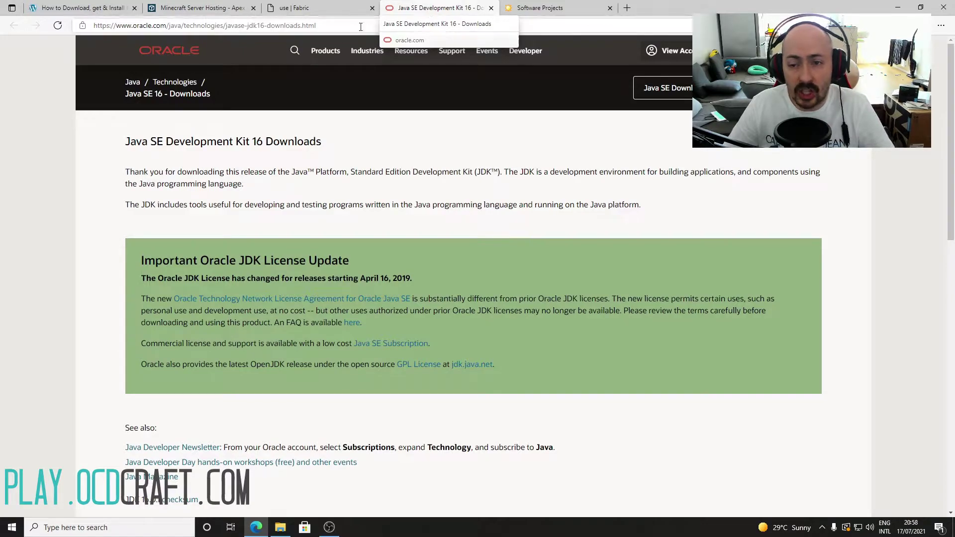
click(275, 533)
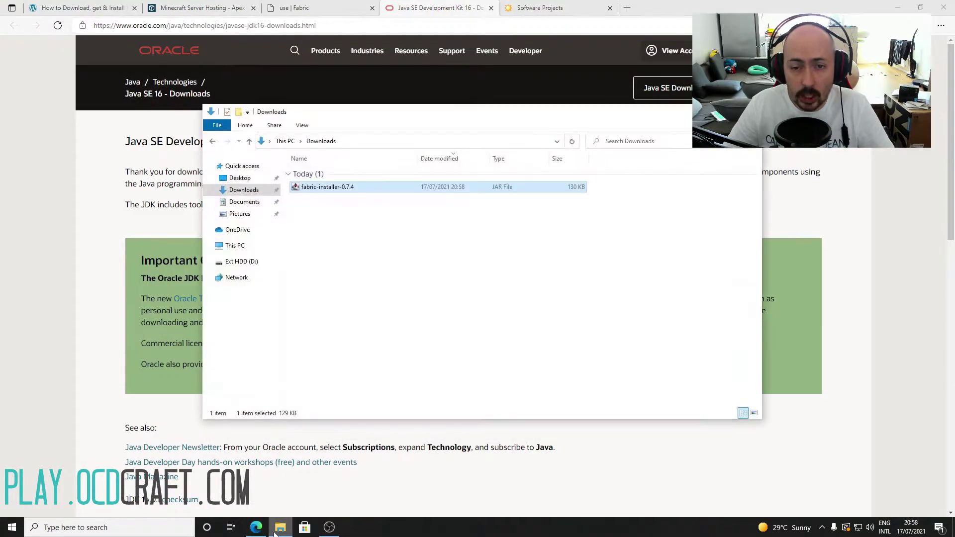
right_click(372, 193)
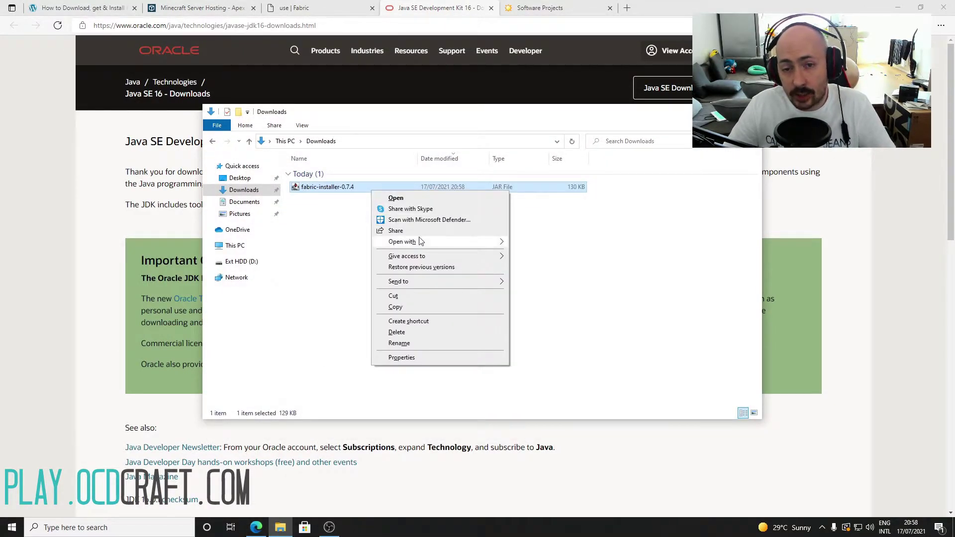
mouse_move(421, 242)
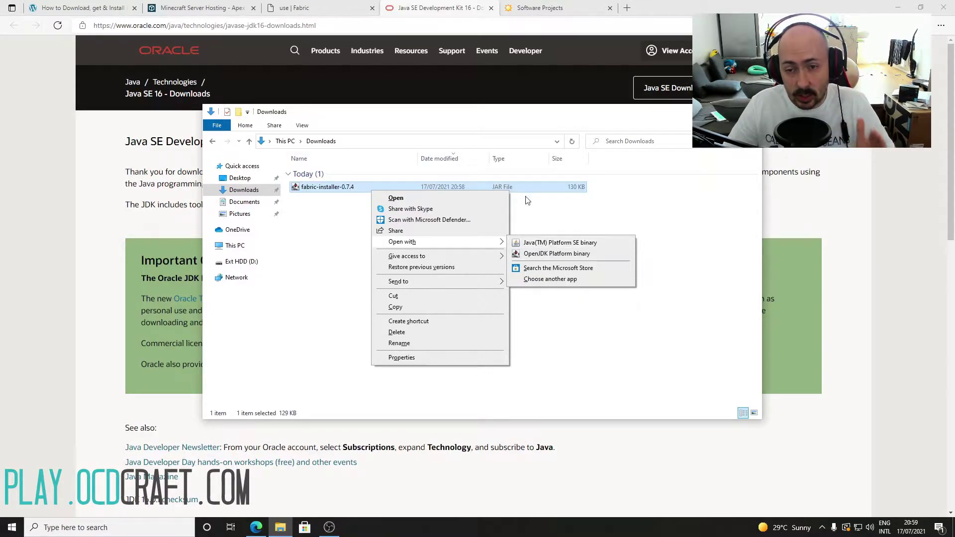
click(535, 16)
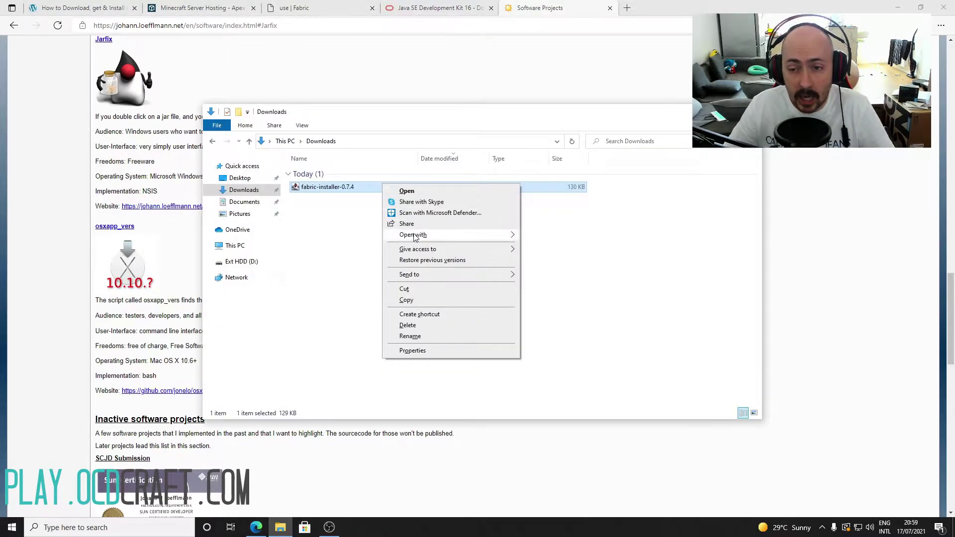
Run fabric-installer-0.7.4 with the Java(TM) Platform SE binary.
mouse_move(458, 236)
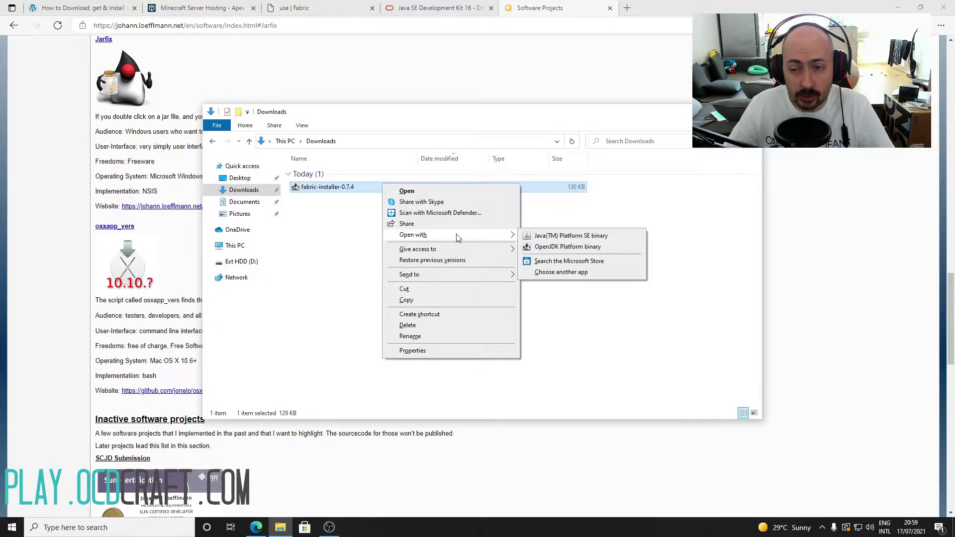
click(542, 237)
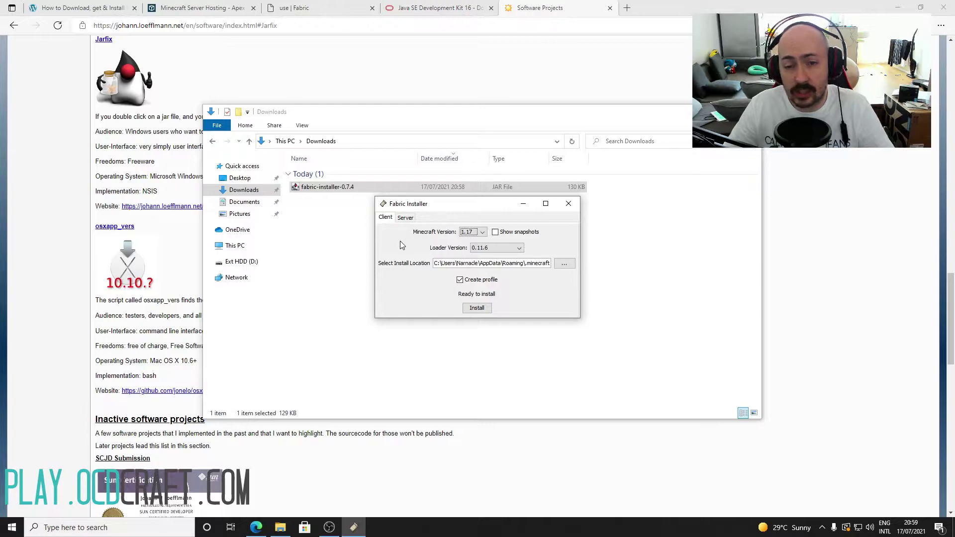
Install Fabric Loader 0.11.6 for Minecraft version 1.17.1.
click(472, 232)
click(470, 240)
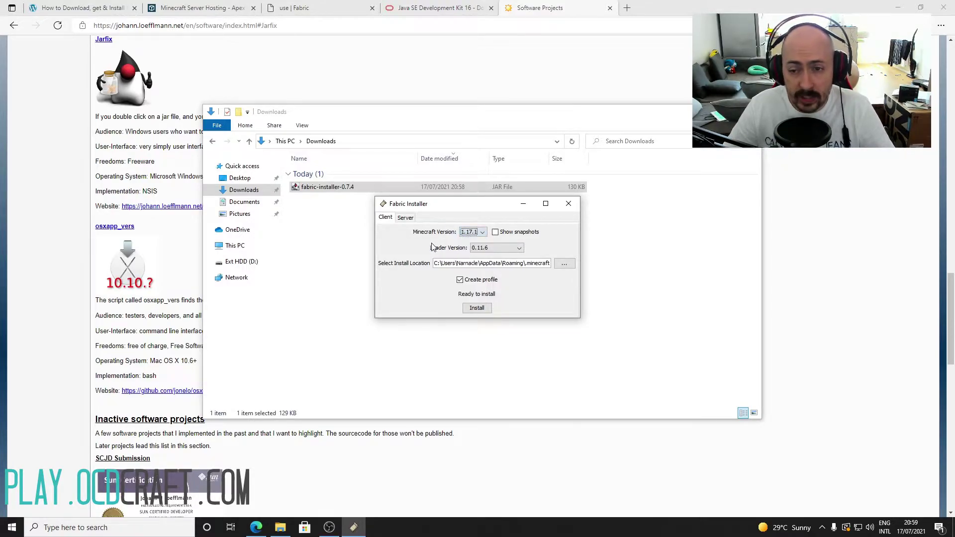
click(477, 308)
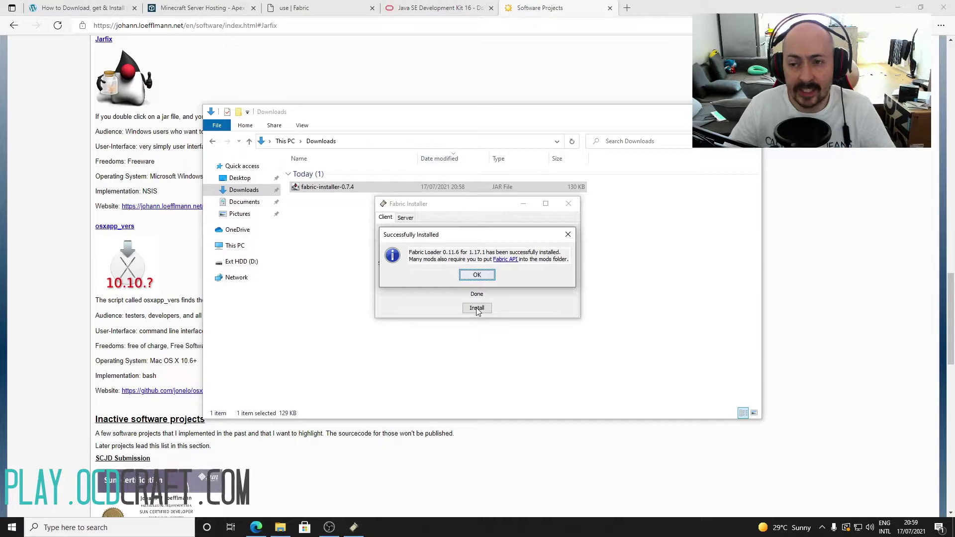
click(473, 276)
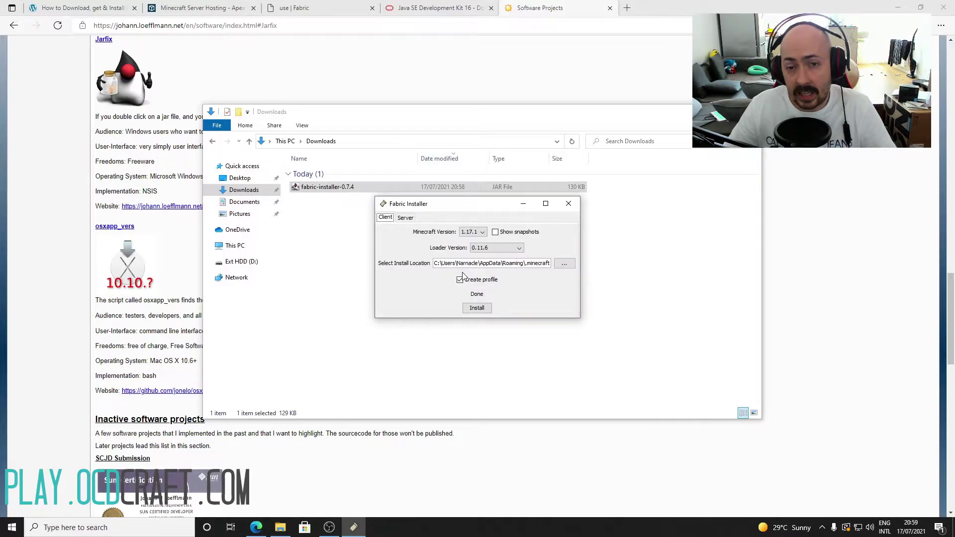
Close the Fabric installer and permanently delete the installer JAR.
click(568, 205)
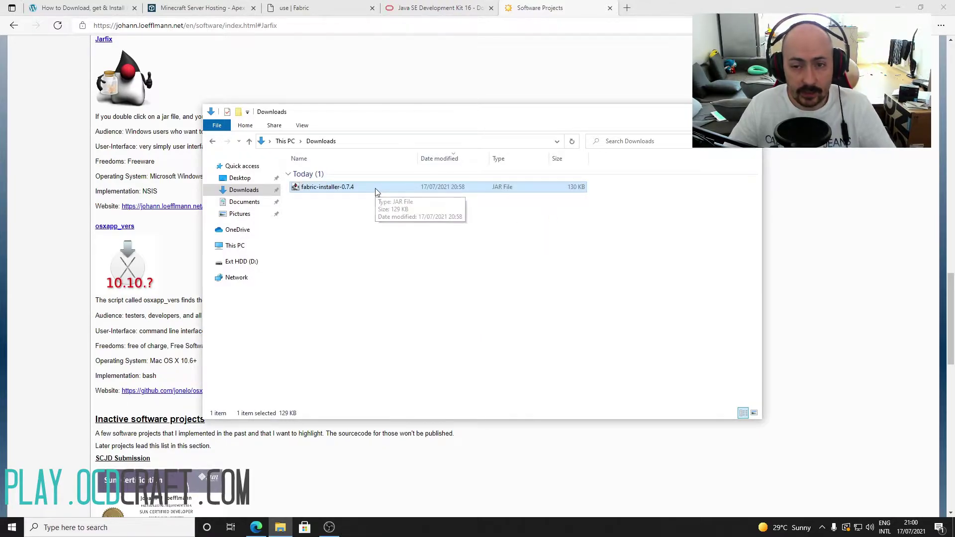
key(shift+Delete)
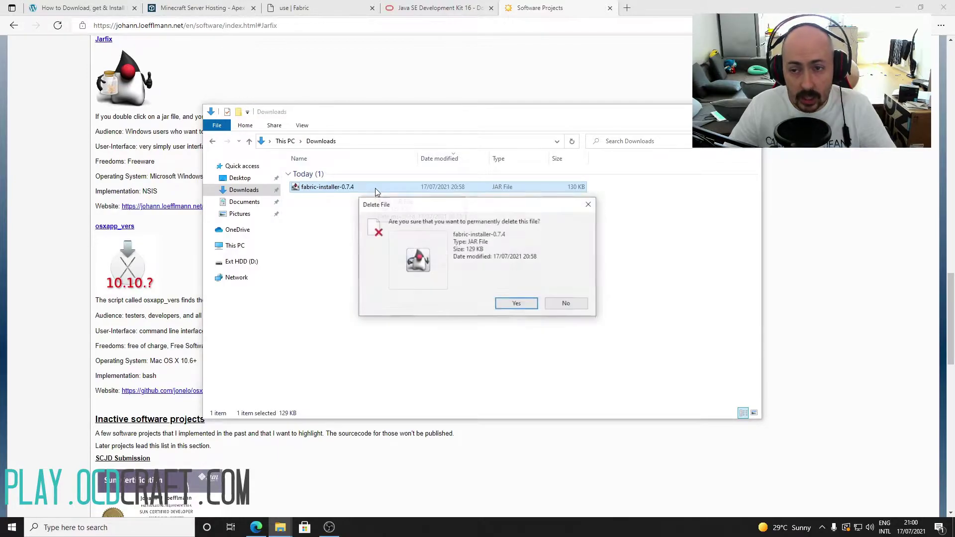
click(516, 302)
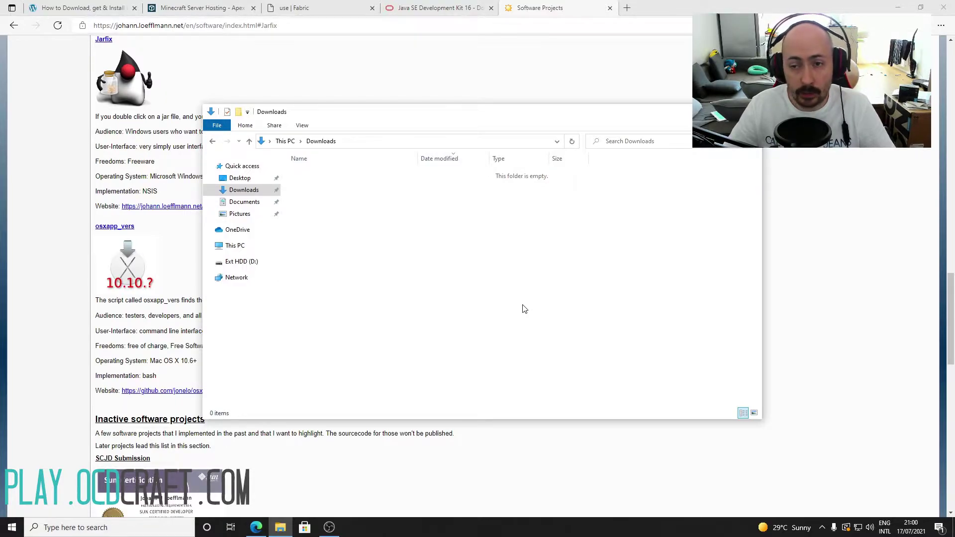
Follow the OCDcraft guide's Download Voxelmap link to the CurseForge VoxelMap page.
click(72, 9)
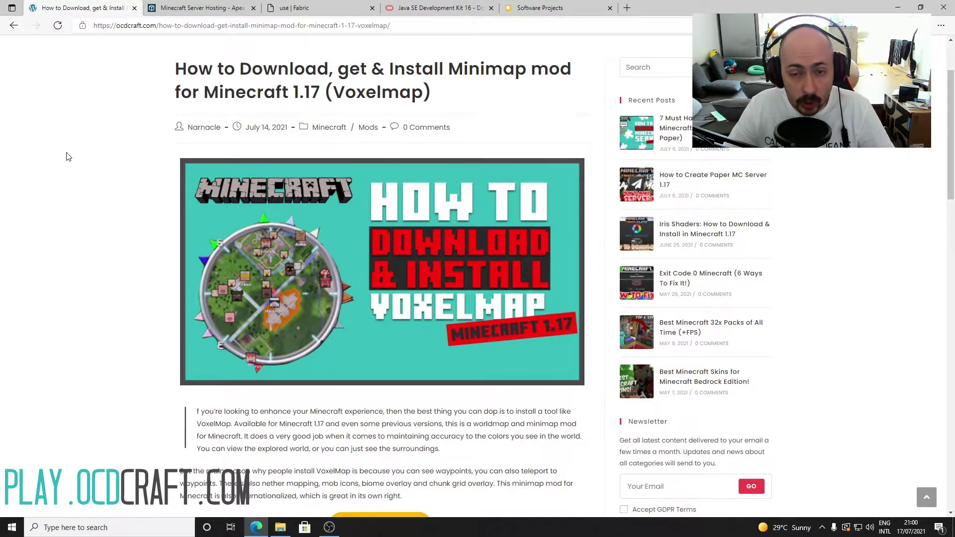
scroll(125, 357, down, 2)
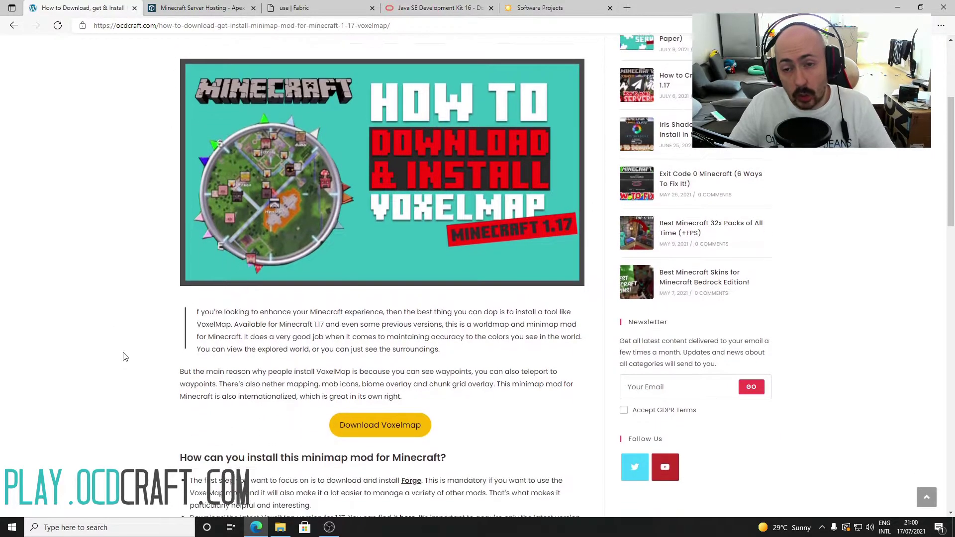
scroll(125, 358, down, 3)
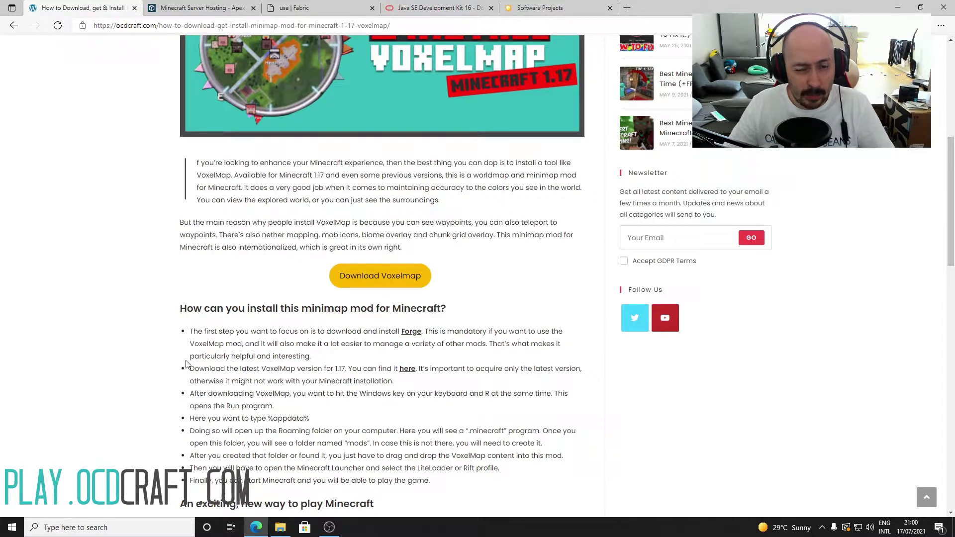
click(378, 280)
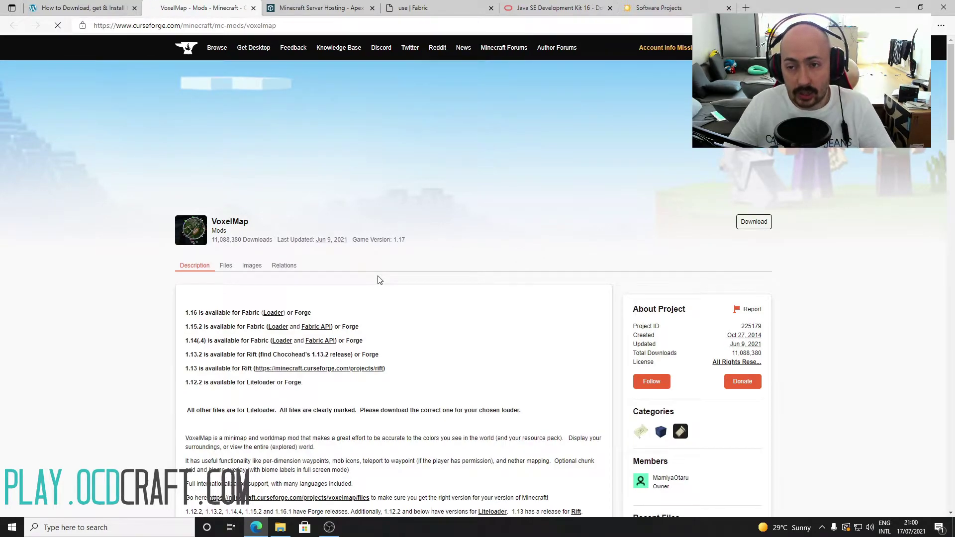
Download fabricmod_VoxelMap-1.10.15_for_1.17.0 from CurseForge and show it in Downloads.
scroll(380, 278, down, 4)
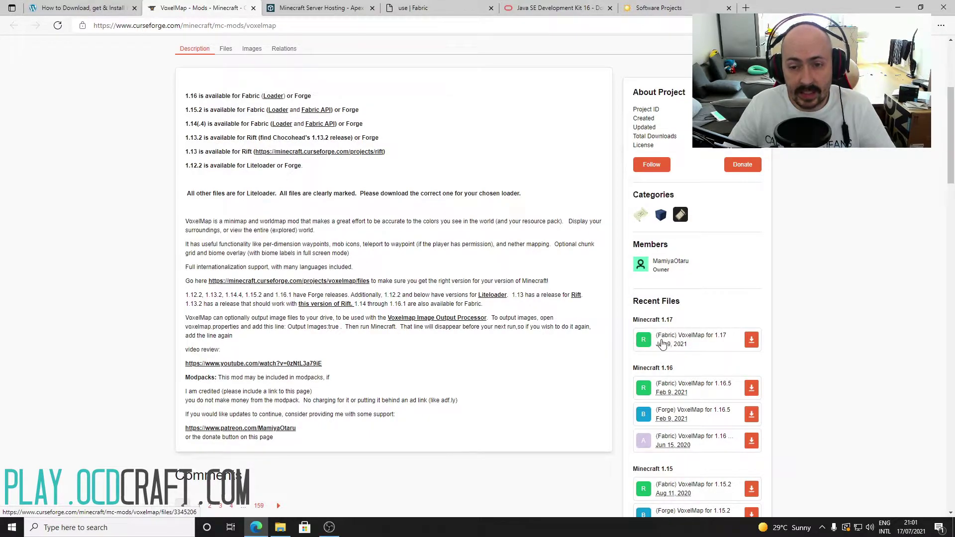
click(752, 341)
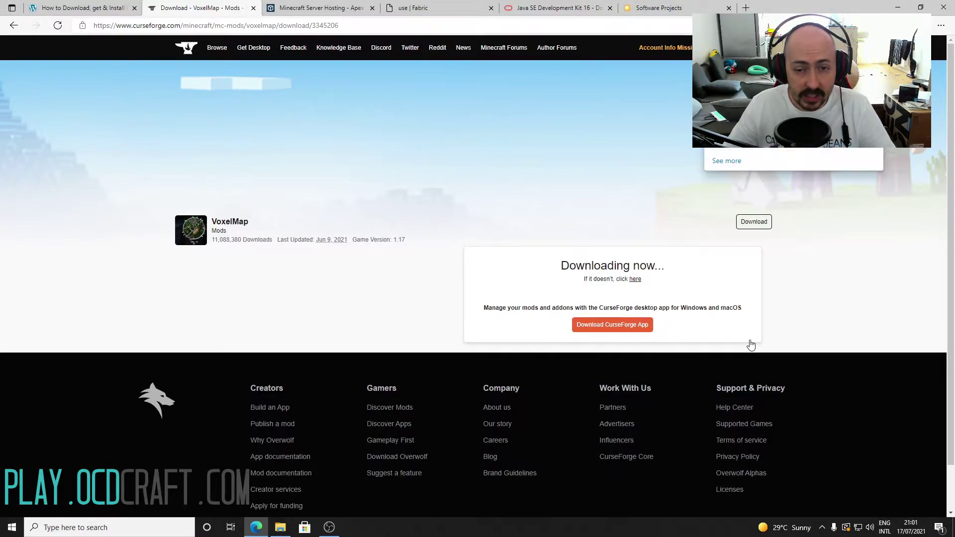
click(861, 124)
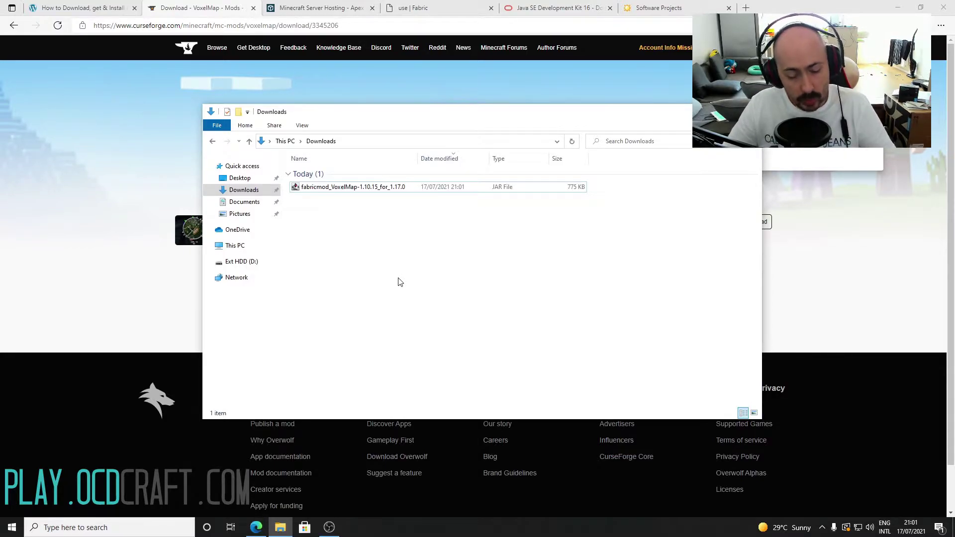
key(super+r)
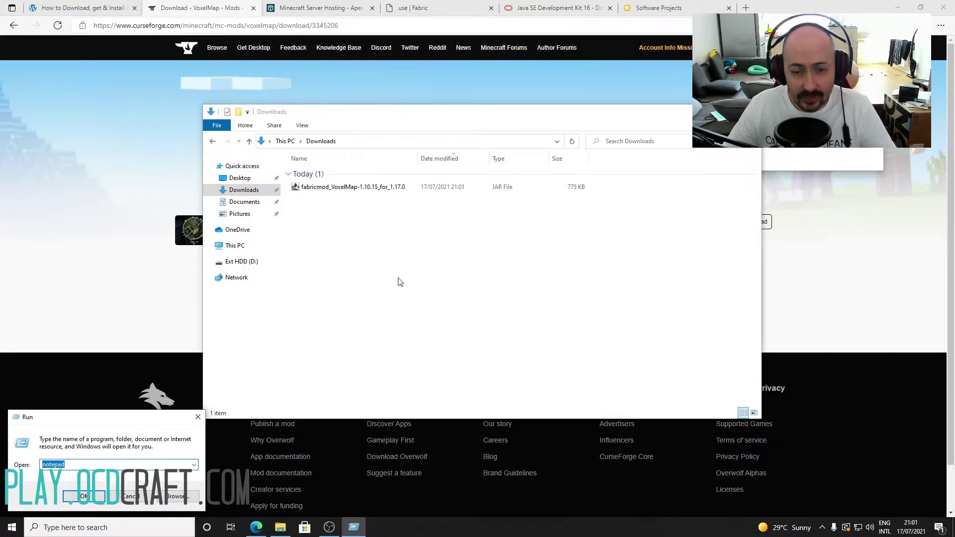
Open the Roaming folder by running %appdata%.
text(%appdata%)
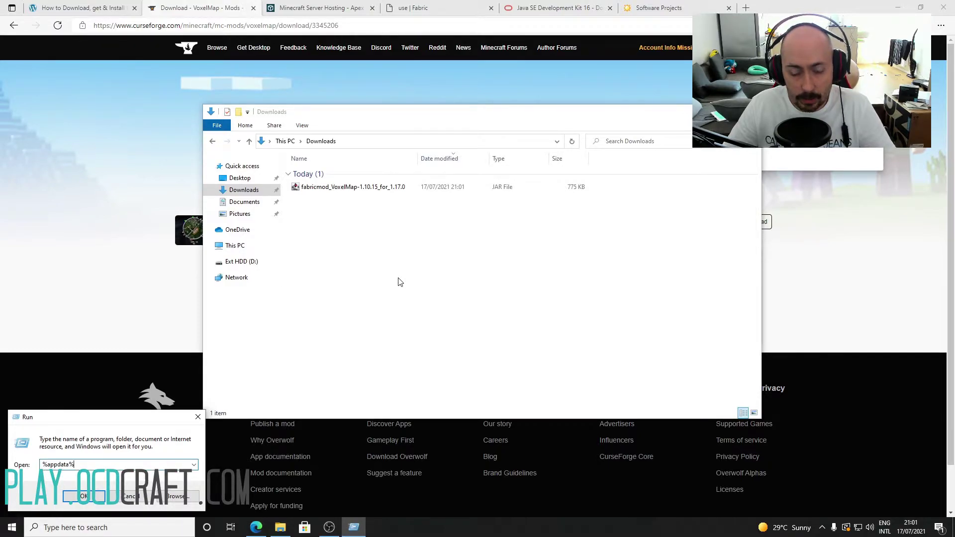
key(Return)
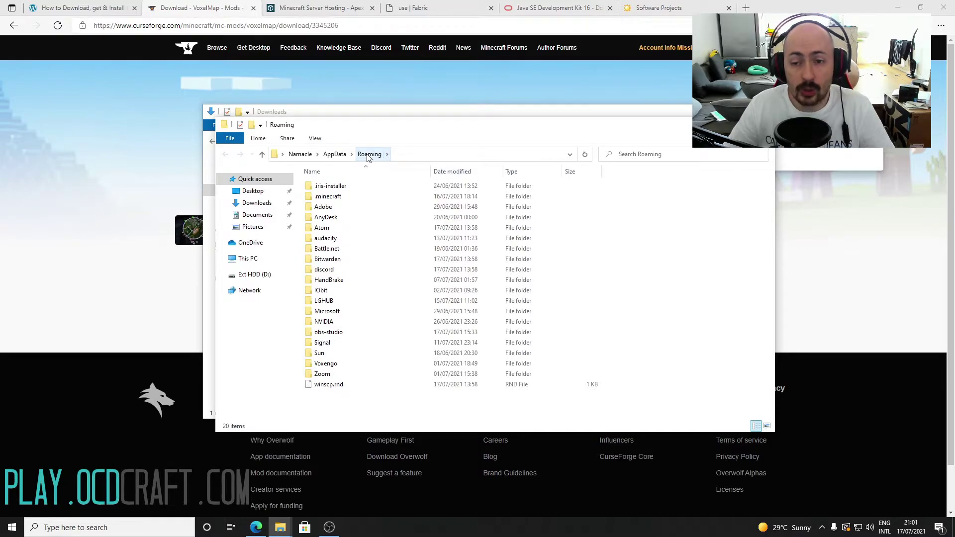
Open .minecraft and permanently delete its existing mods folder.
double_click(327, 197)
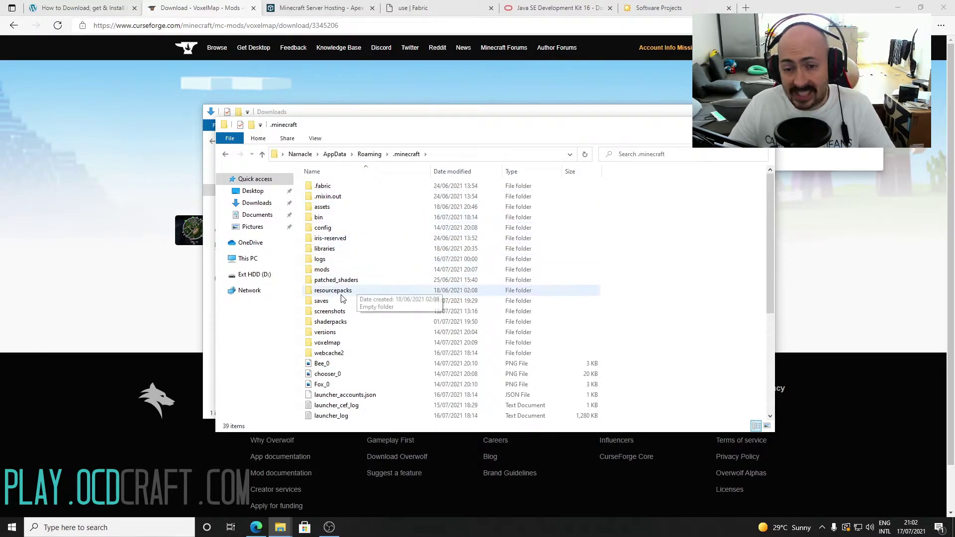
click(354, 272)
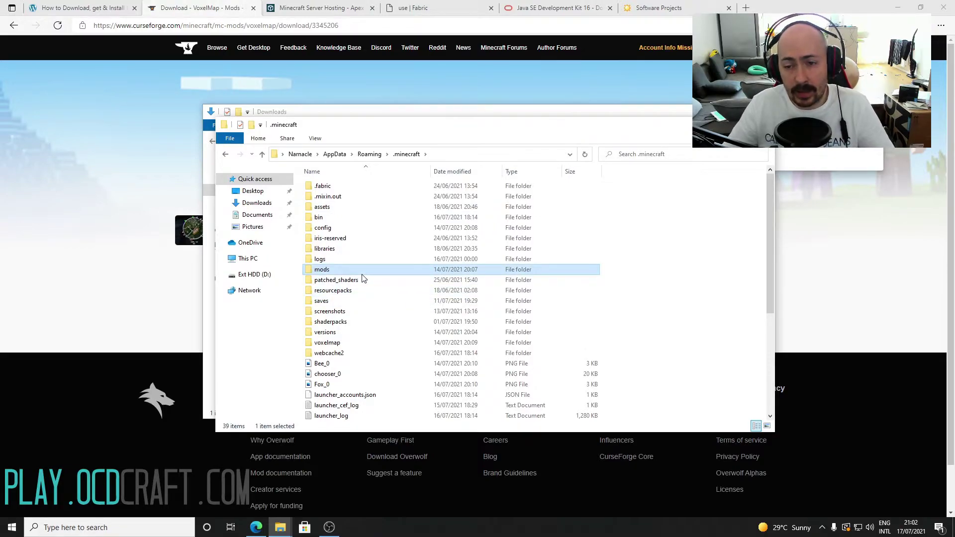
mouse_move(363, 278)
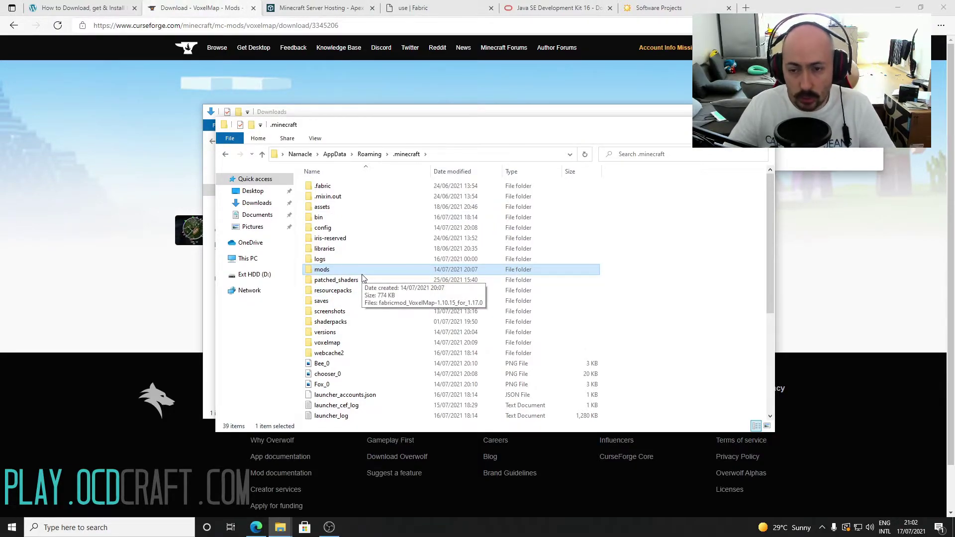
key(shift+Delete)
key(Return)
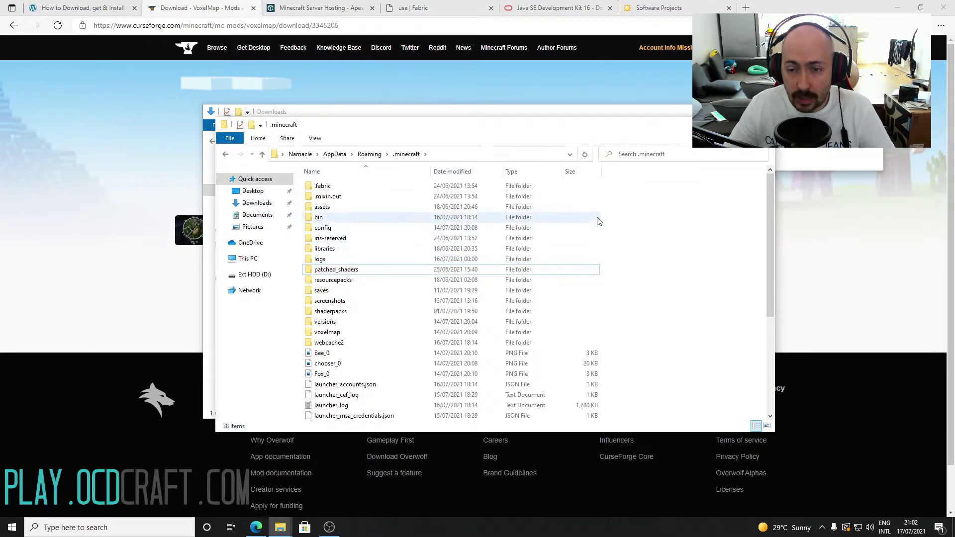
Create a new folder named mods inside .minecraft.
right_click(616, 216)
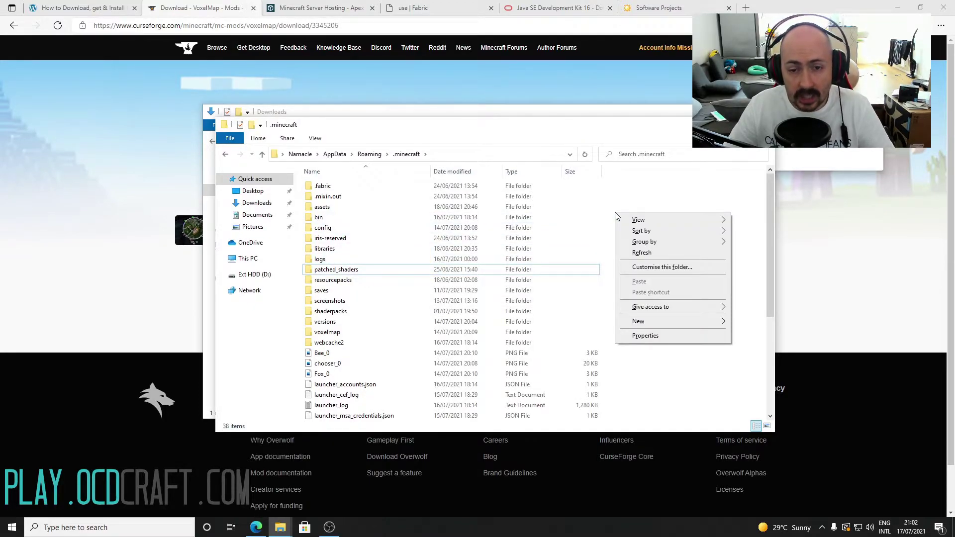
mouse_move(673, 324)
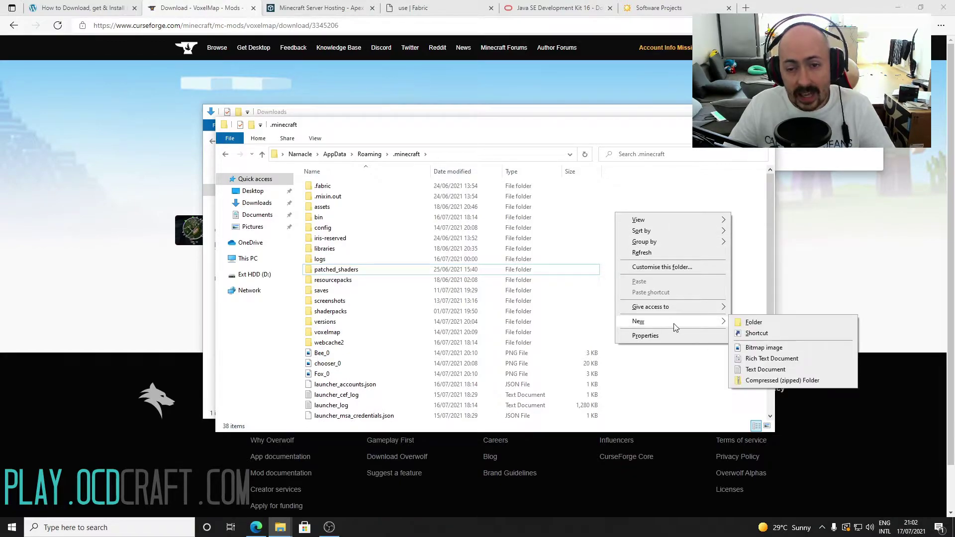
click(753, 322)
text(mods)
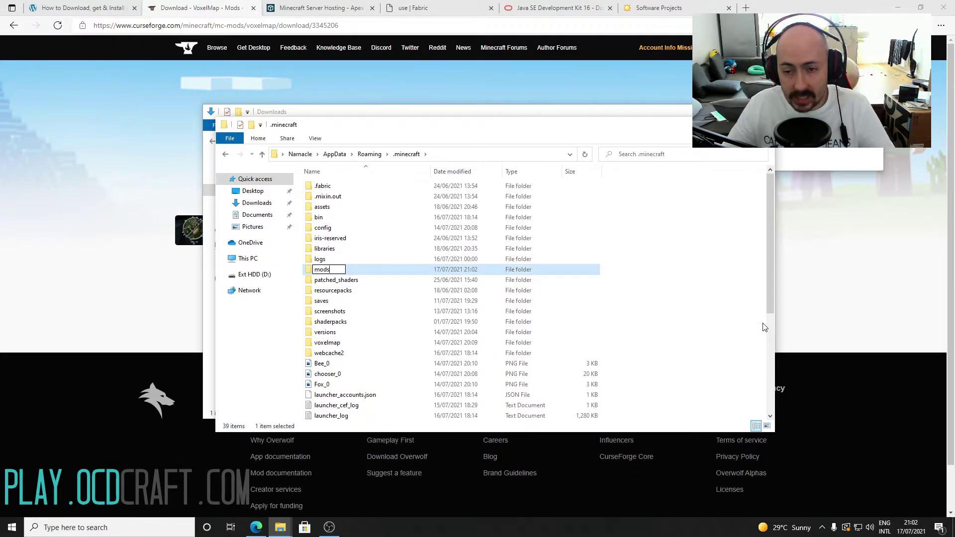
key(Return)
Move the VoxelMap 1.10.15 jar from Downloads into the new mods folder.
double_click(340, 270)
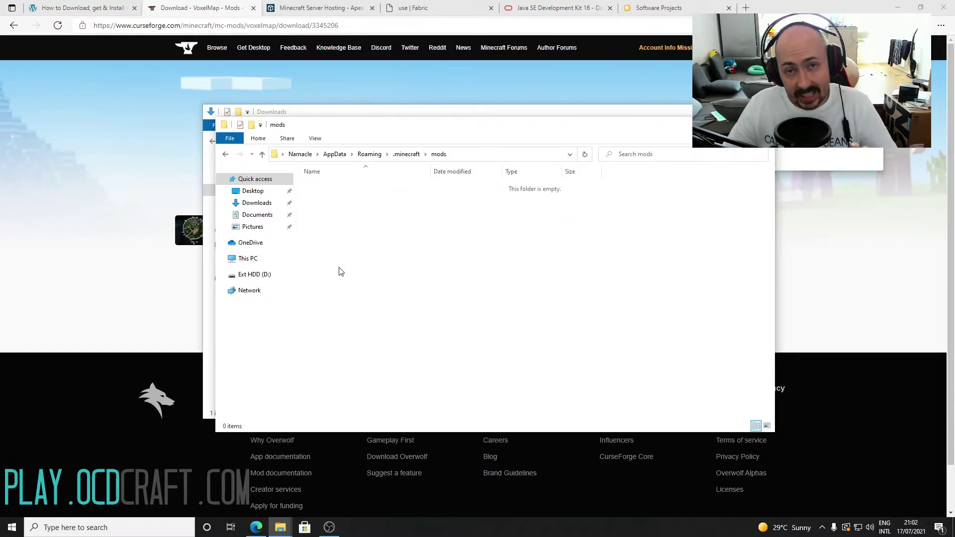
drag(282, 416, 359, 260)
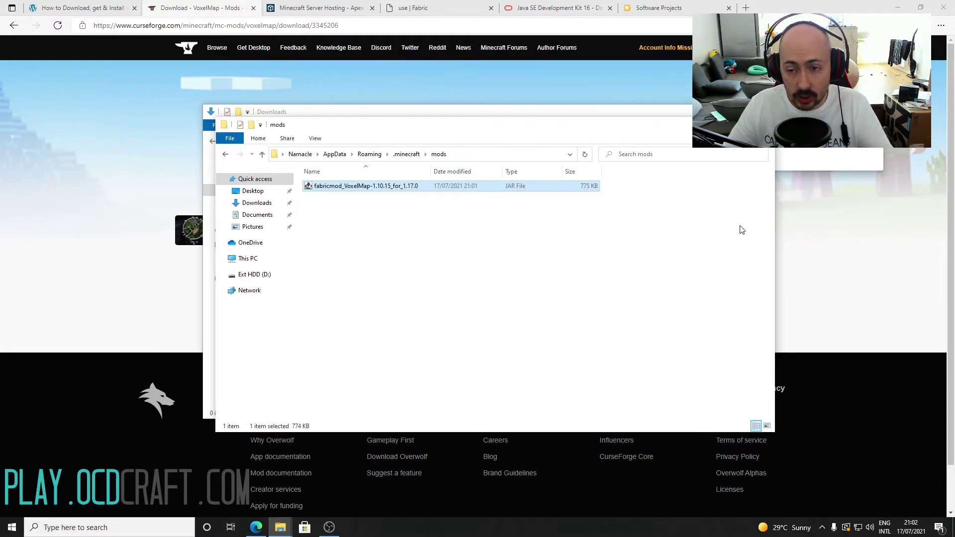
click(763, 124)
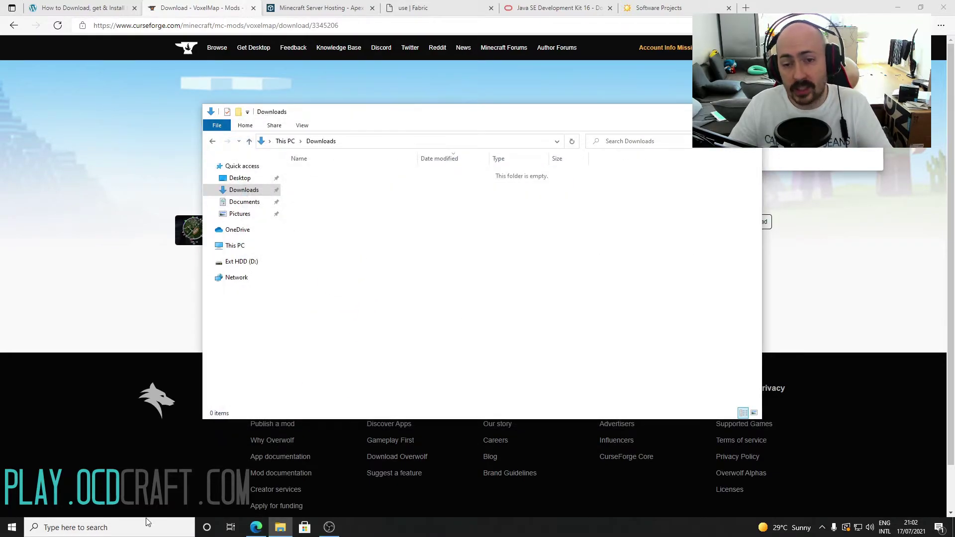
Launch Minecraft Launcher from a Windows search for 'mine' and select the fabric-loader-1.17.1 installation.
click(119, 528)
text(mine)
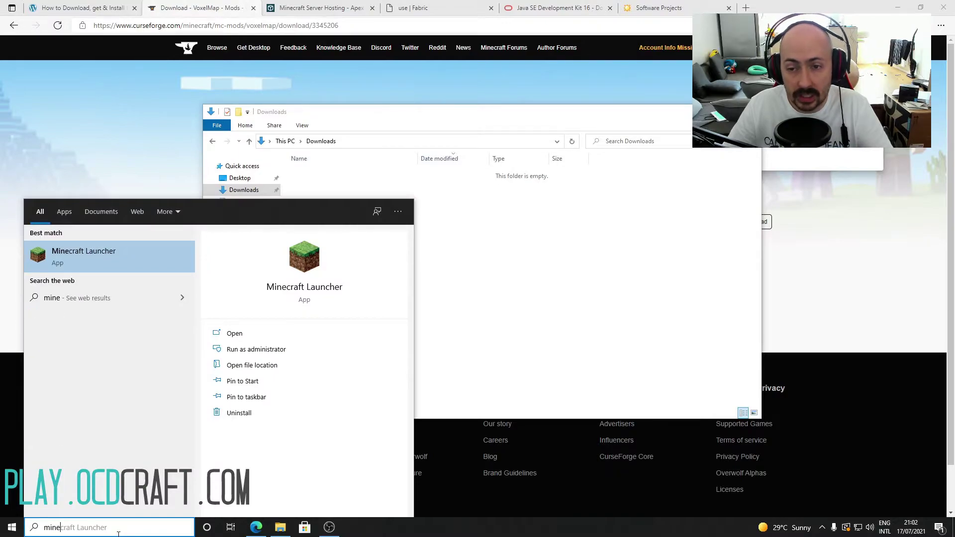
key(Return)
click(148, 382)
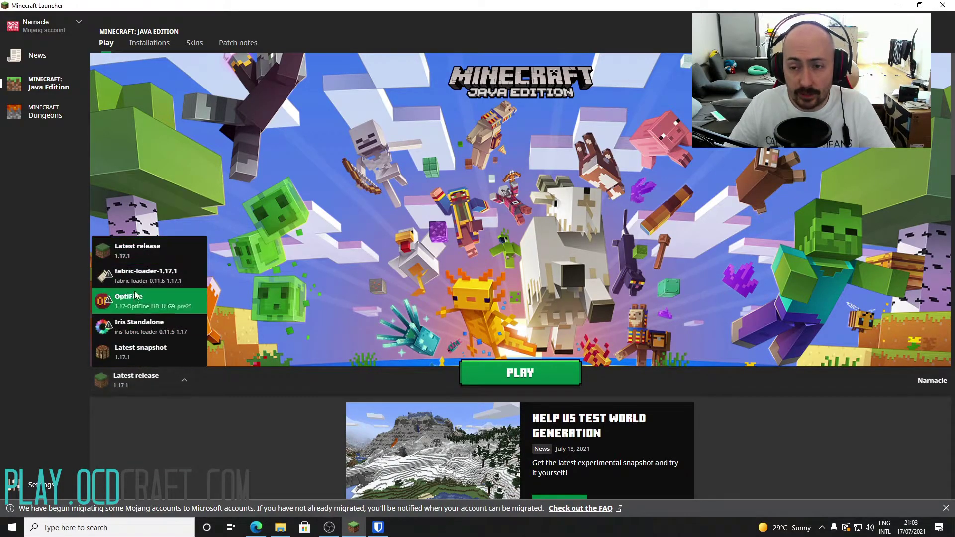
click(130, 276)
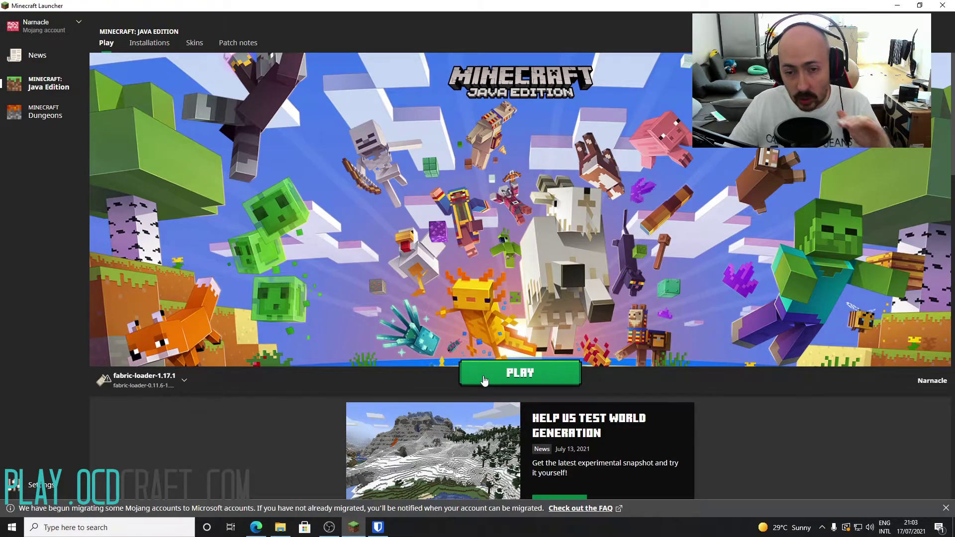
click(151, 379)
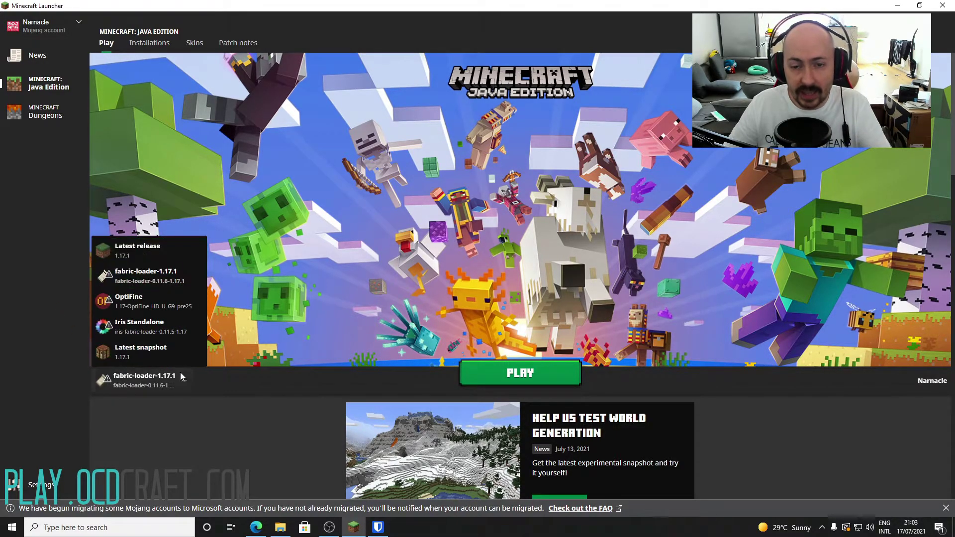
Open the Installations page and toggle the Modded filter off and on to list fabric-loader, OptiFine and Iris.
click(154, 43)
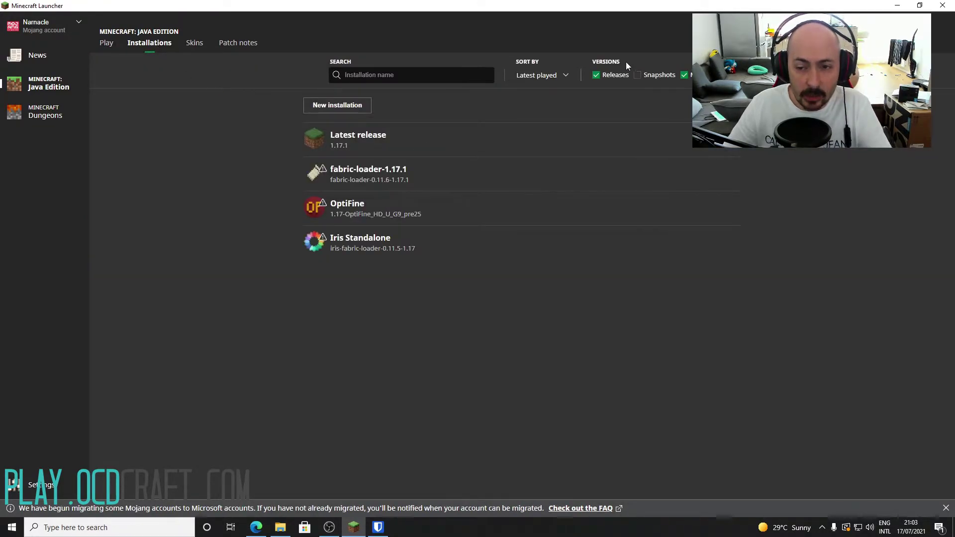
click(685, 75)
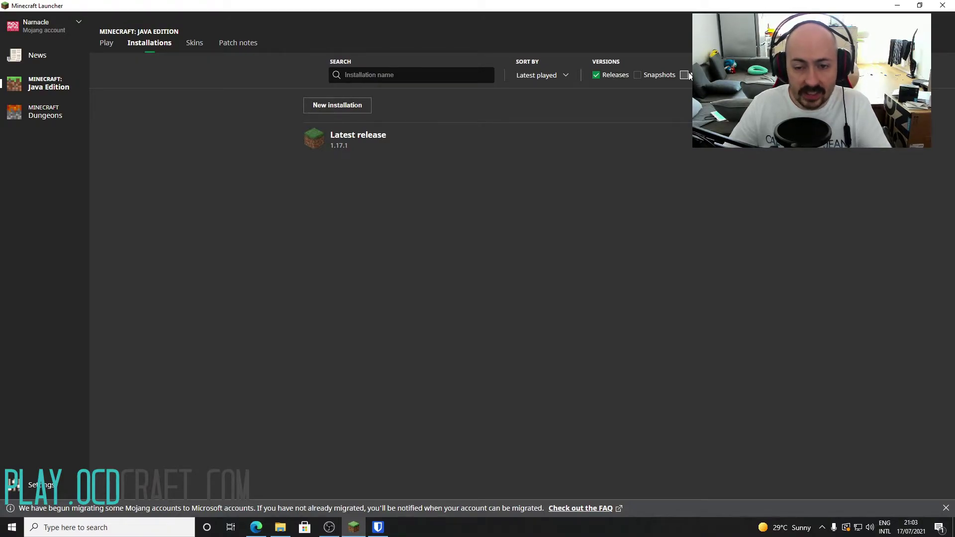
click(685, 75)
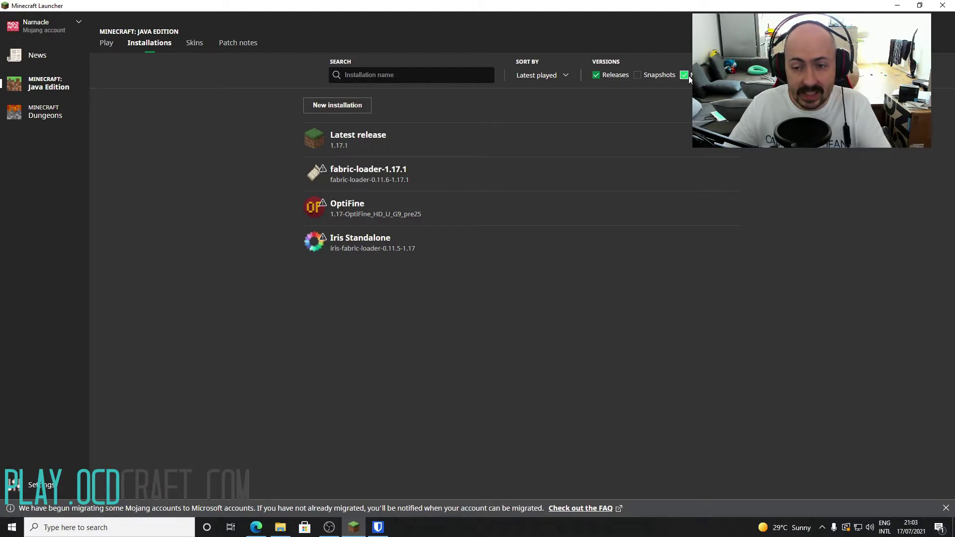
mouse_move(352, 171)
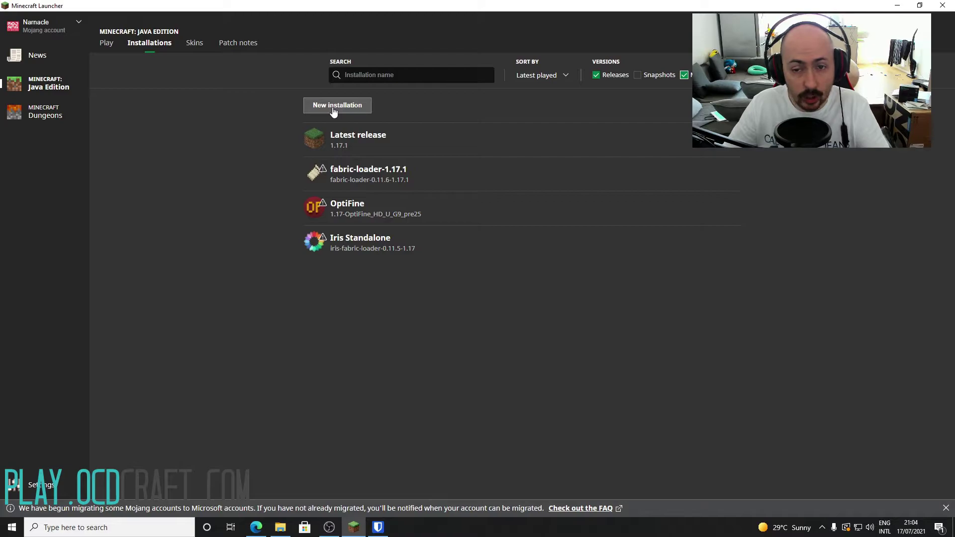
Create an installation named 'Fabric' with version fabric-loader-0.11.6-1.17.1 and 1920x1080 resolution.
click(333, 107)
text(Fabr)
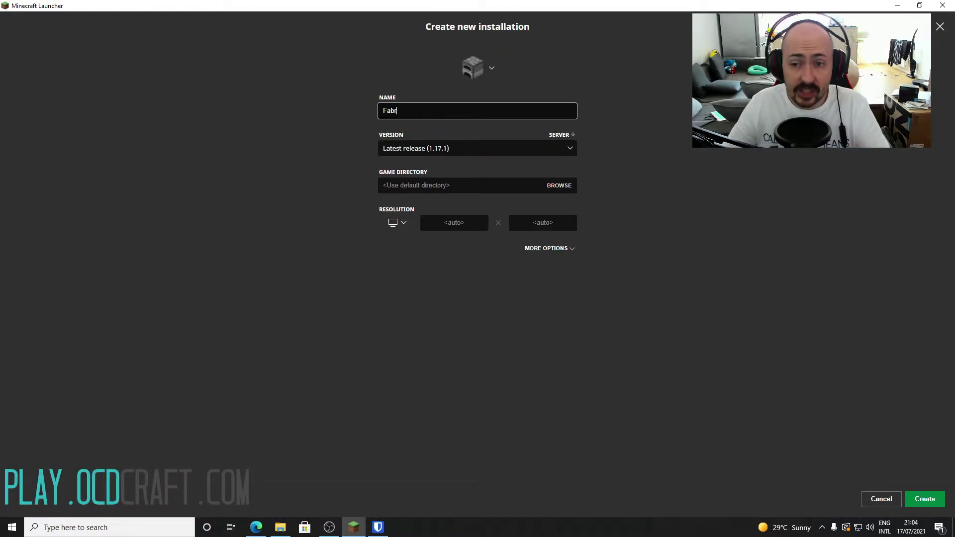
text(ic)
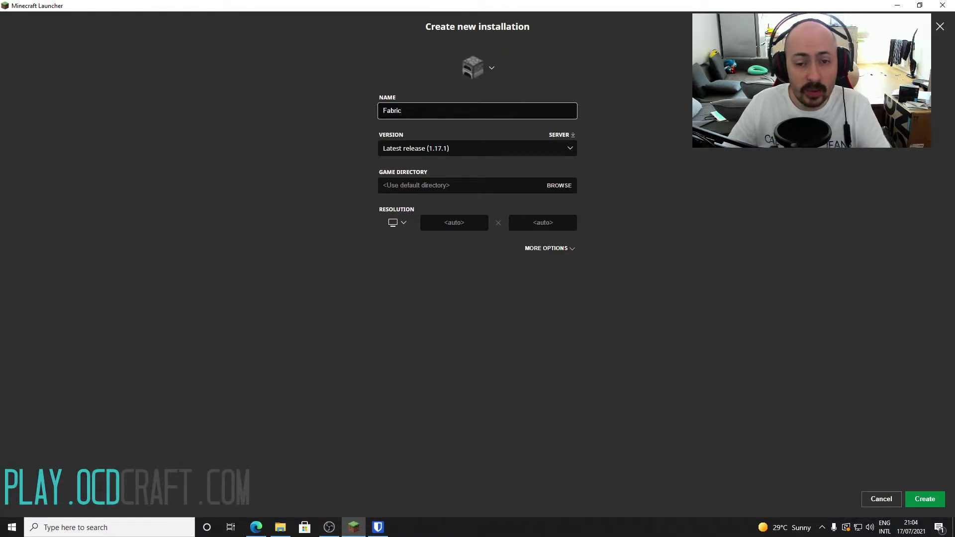
click(432, 150)
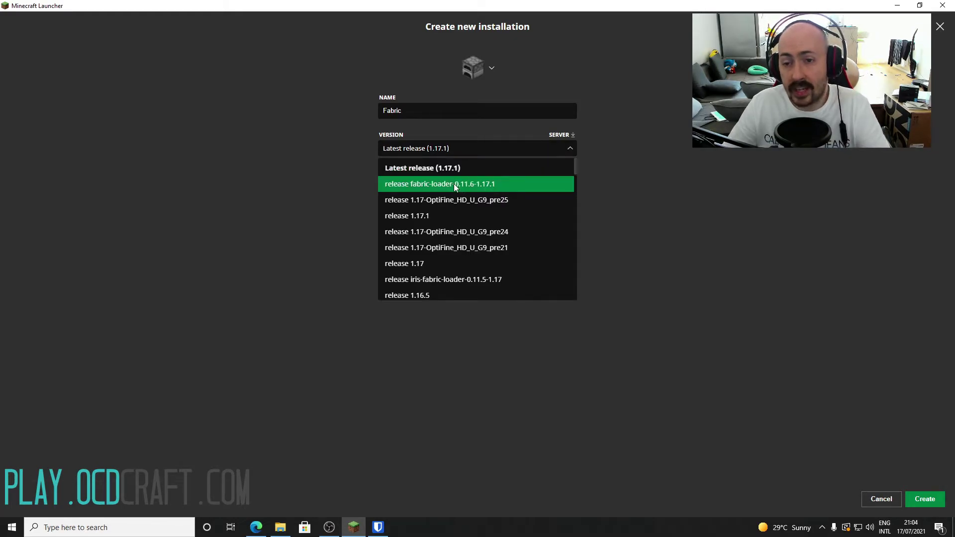
click(487, 185)
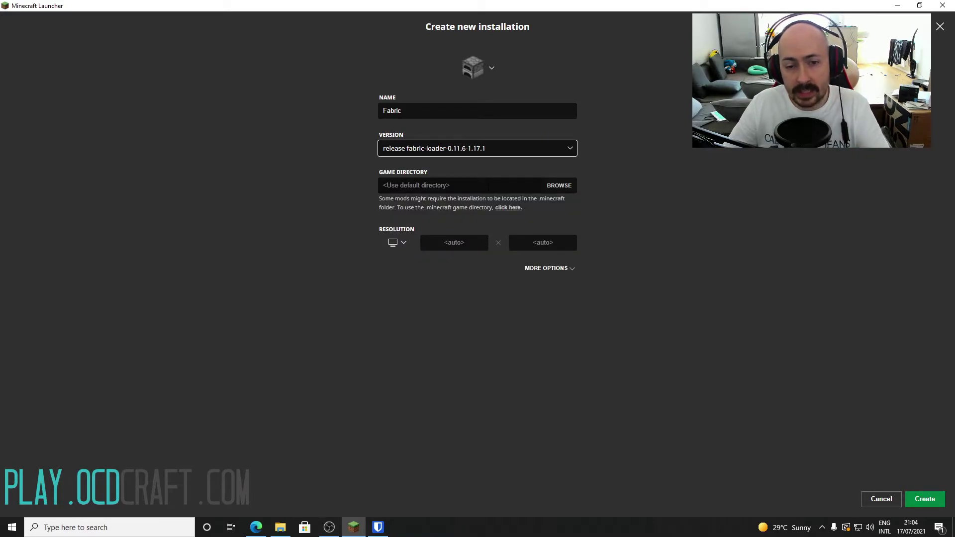
click(399, 242)
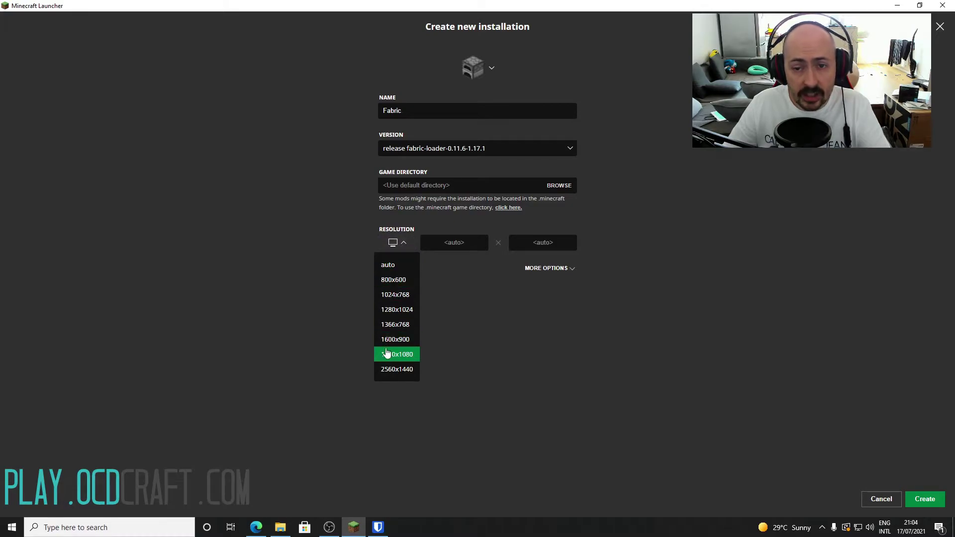
click(387, 355)
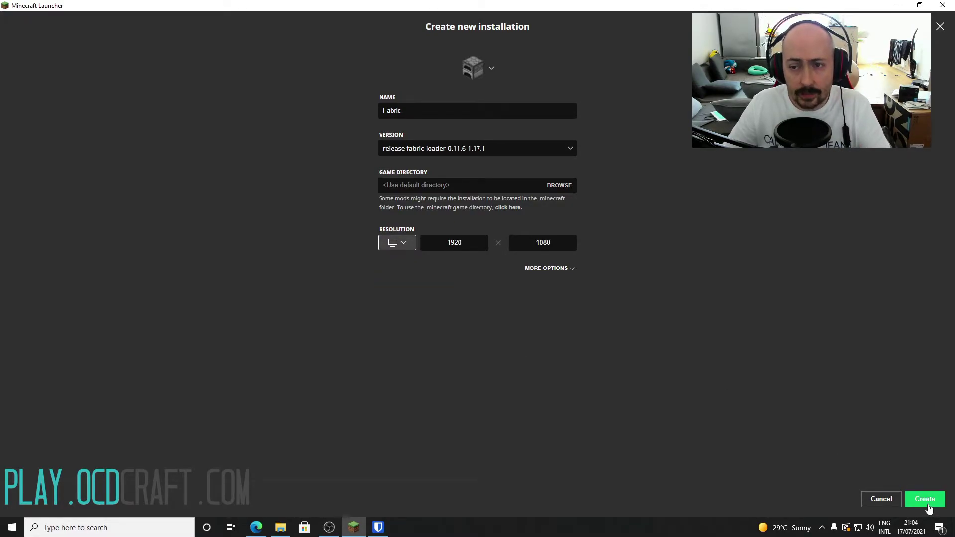
click(925, 500)
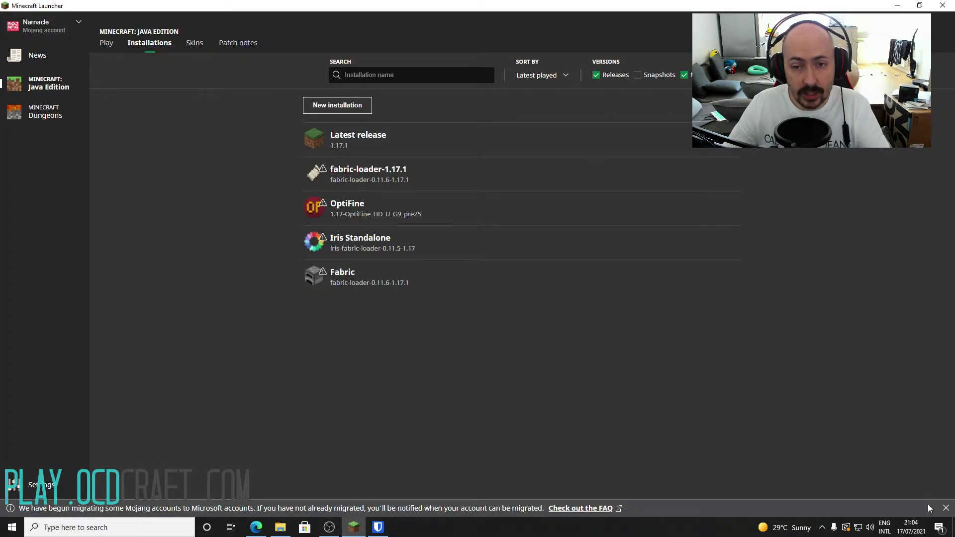
Play the Fabric installation, ticking 'I understand the risks' in the modded-installation warning.
mouse_move(603, 288)
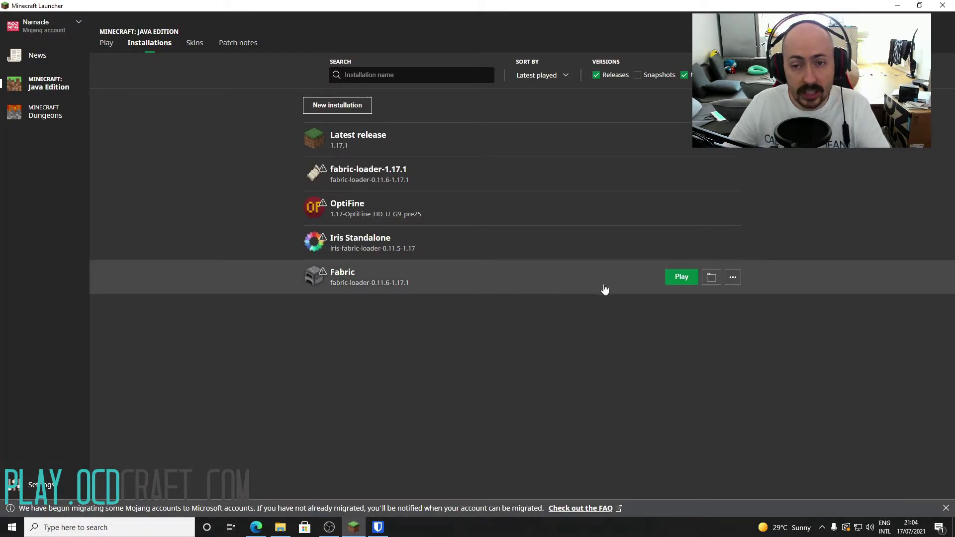
click(681, 278)
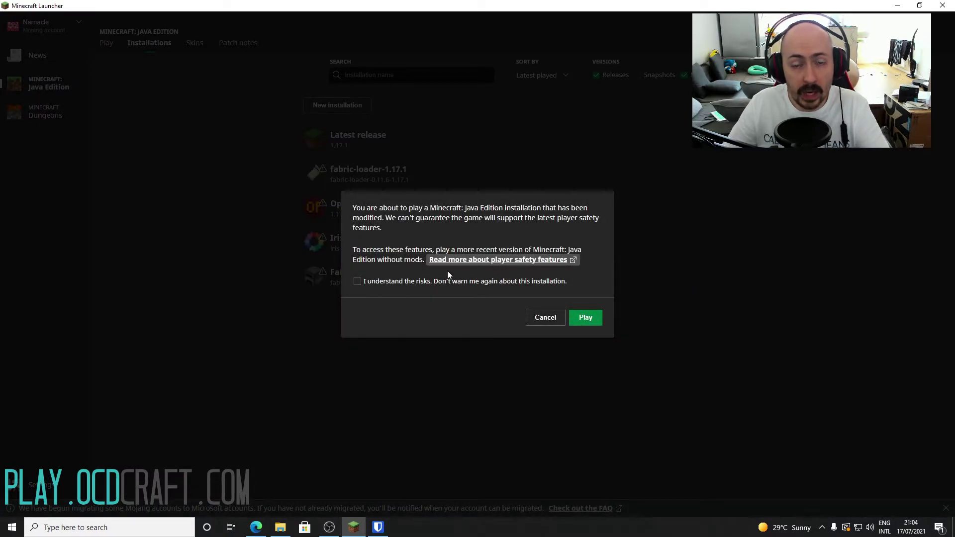
click(357, 282)
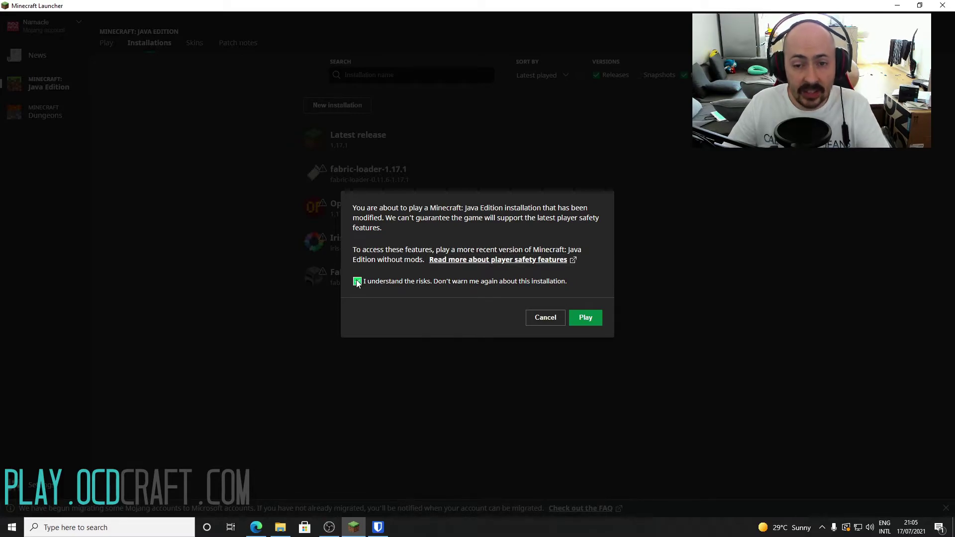
click(579, 322)
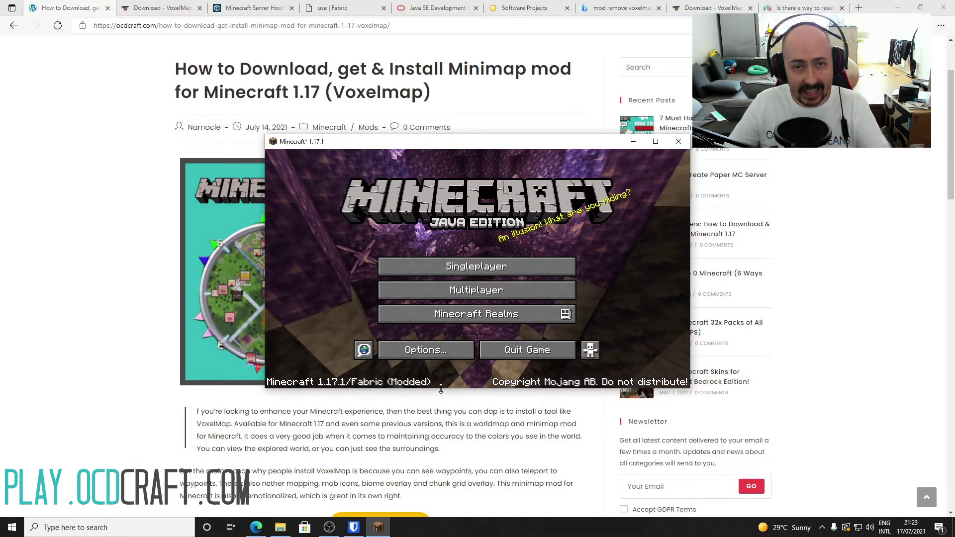
Open Singleplayer and load the 1.17.1 world.
click(447, 266)
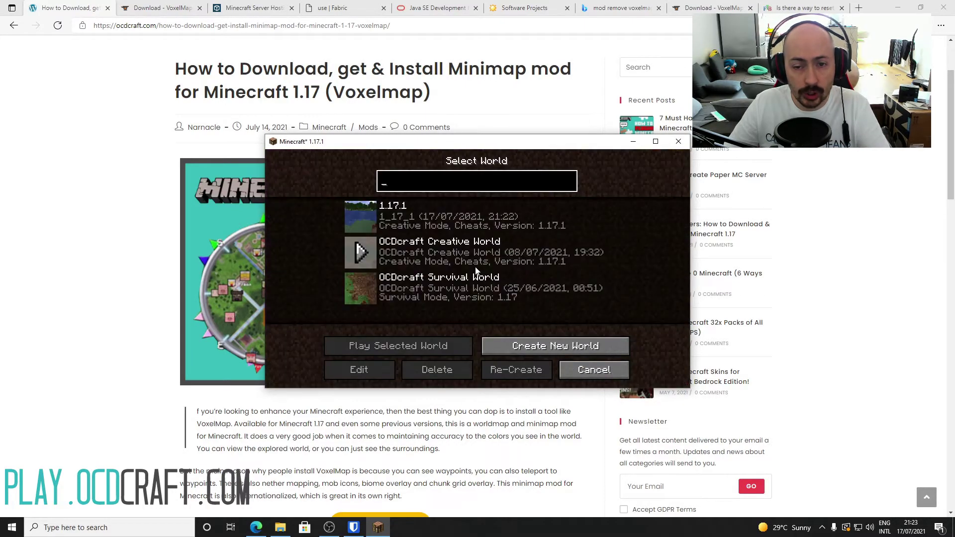
click(362, 218)
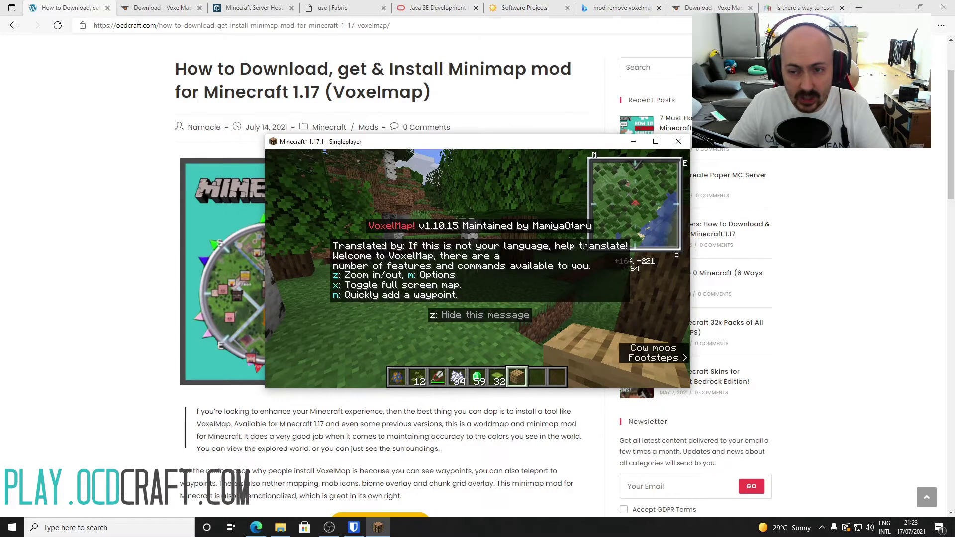
Hide the VoxelMap welcome message with Z, cycle the minimap zoom, and open the full-screen map with M.
key(z)
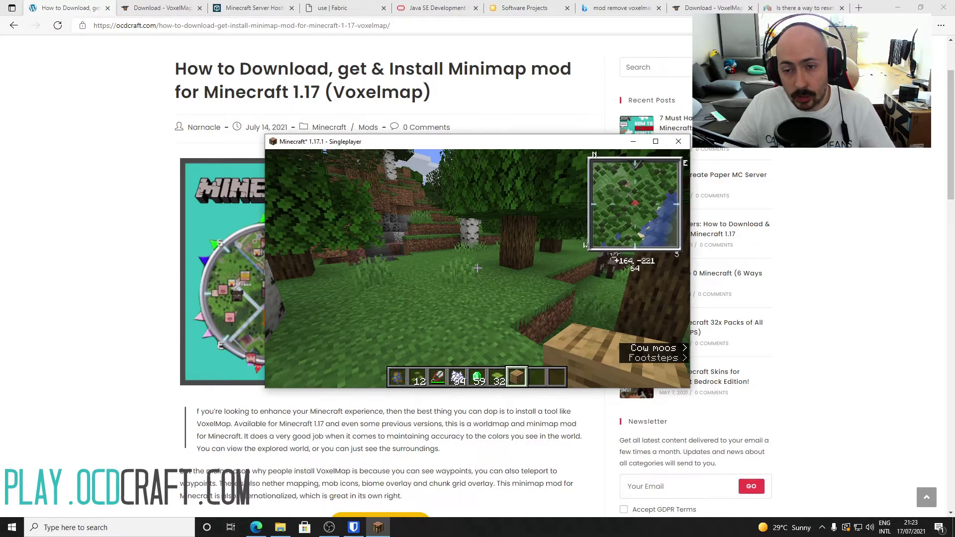
key(z)
key(z)
key(z)
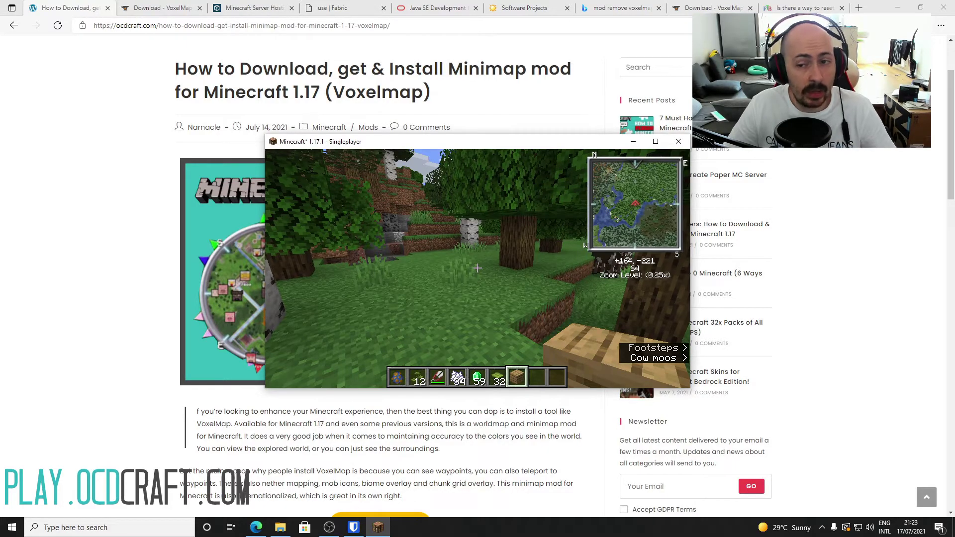
key(z)
key(z)
key(m)
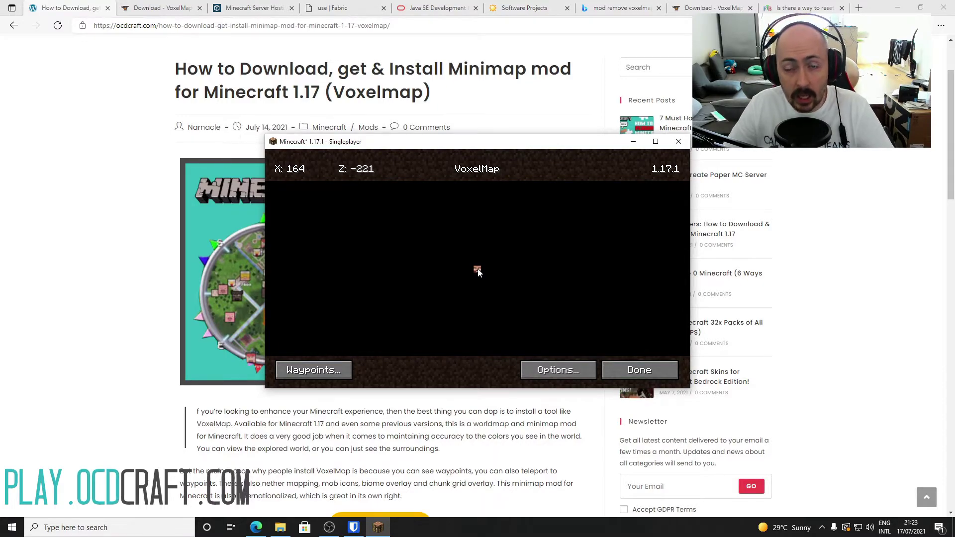
Add a waypoint named Spawn at 164, -220, 64, then disable it in the waypoint list.
click(321, 370)
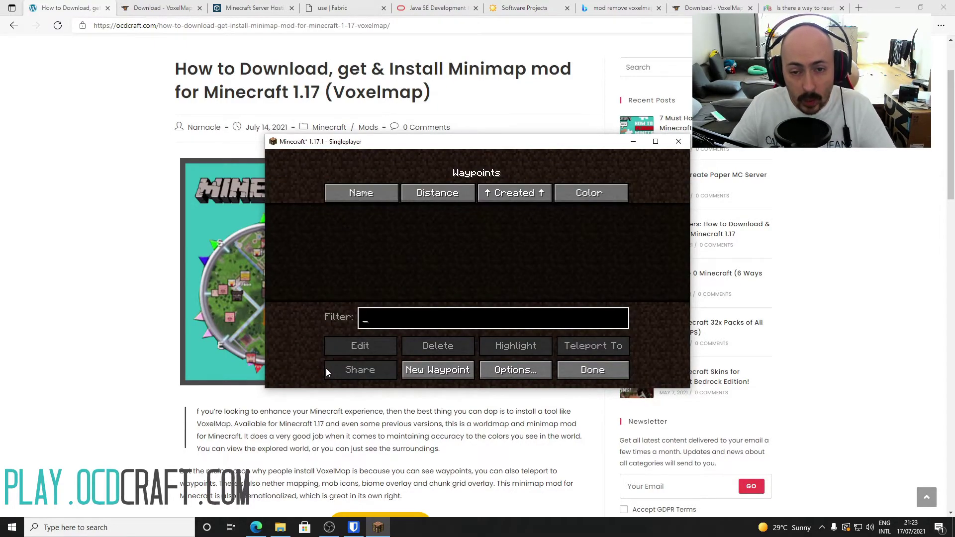
click(437, 372)
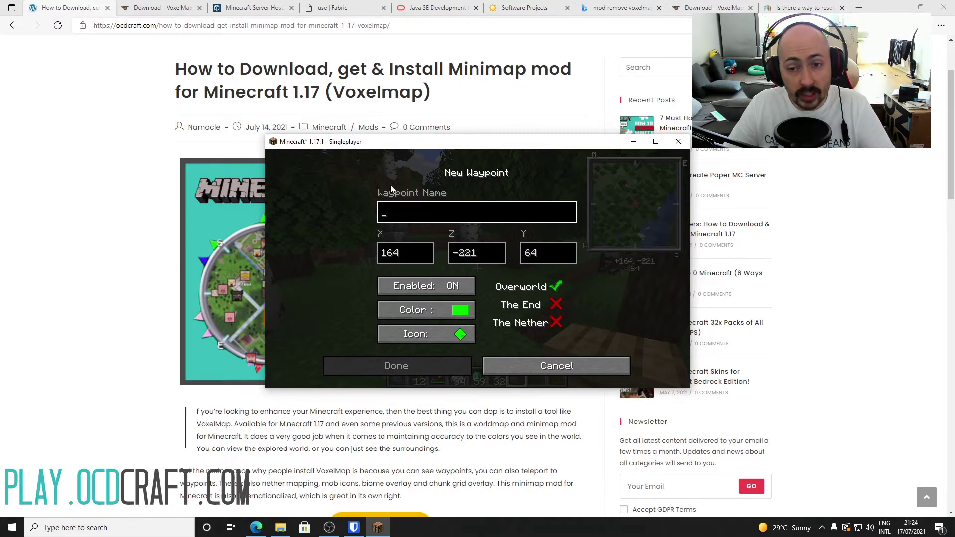
click(490, 255)
key(BackSpace)
text(0)
click(459, 210)
text(Spawn)
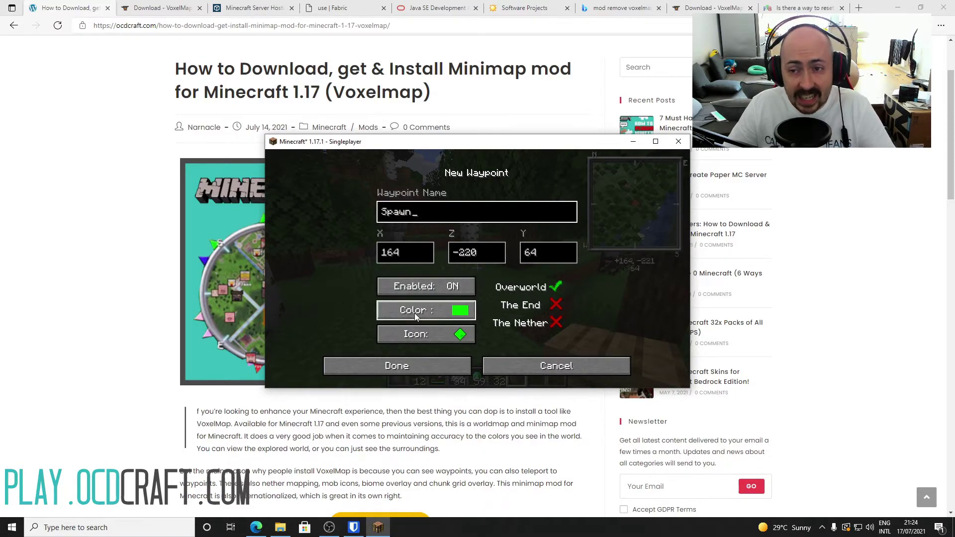
click(425, 365)
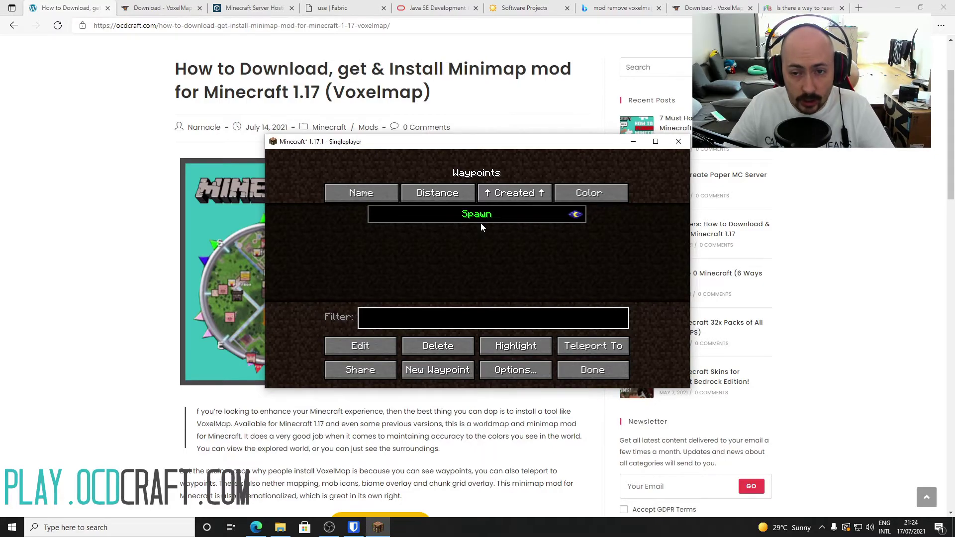
click(575, 217)
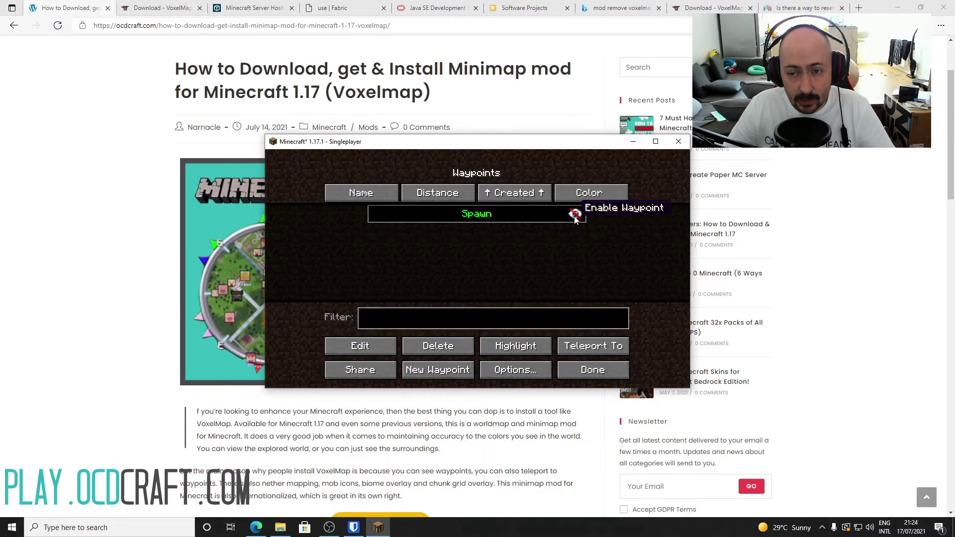
key(Escape)
Move the minimap to the top left and make it round instead of square.
click(557, 369)
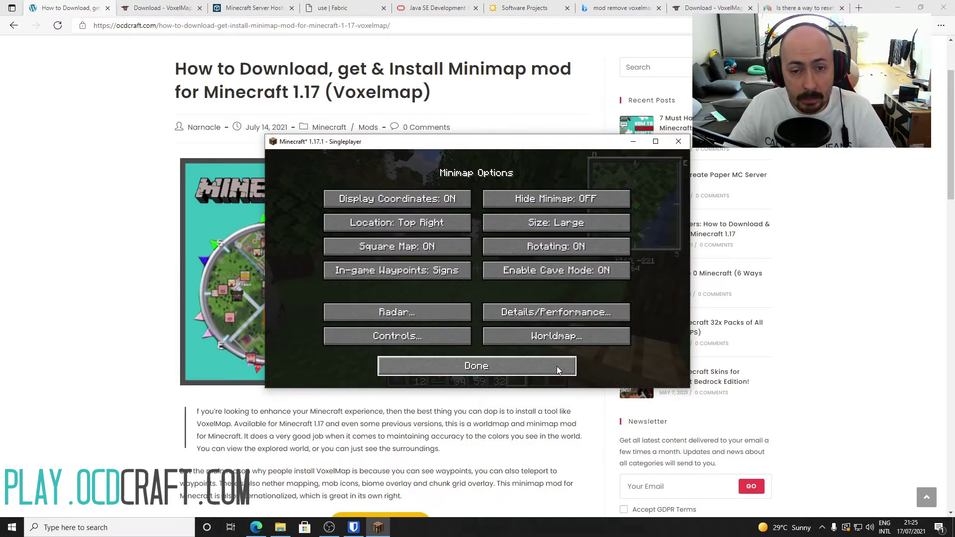
click(388, 222)
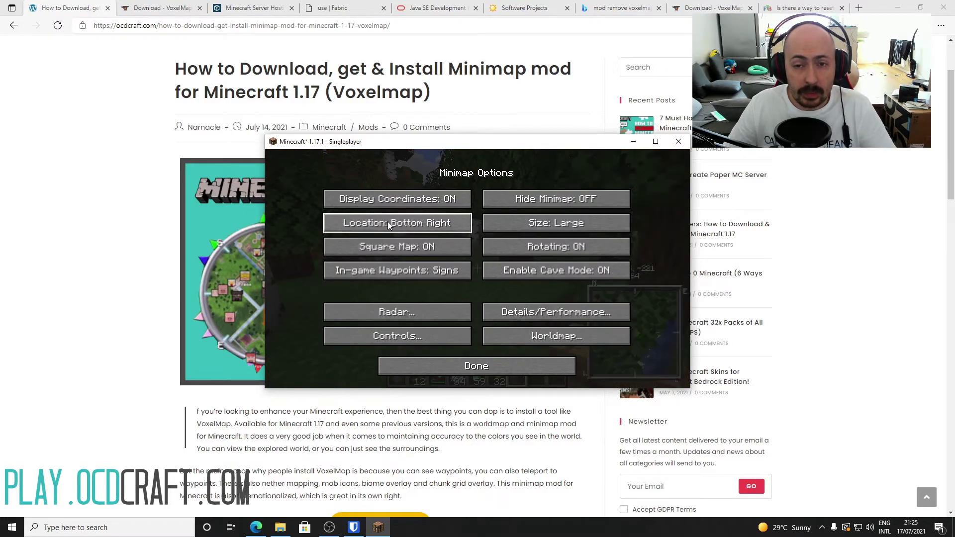
click(387, 222)
click(387, 221)
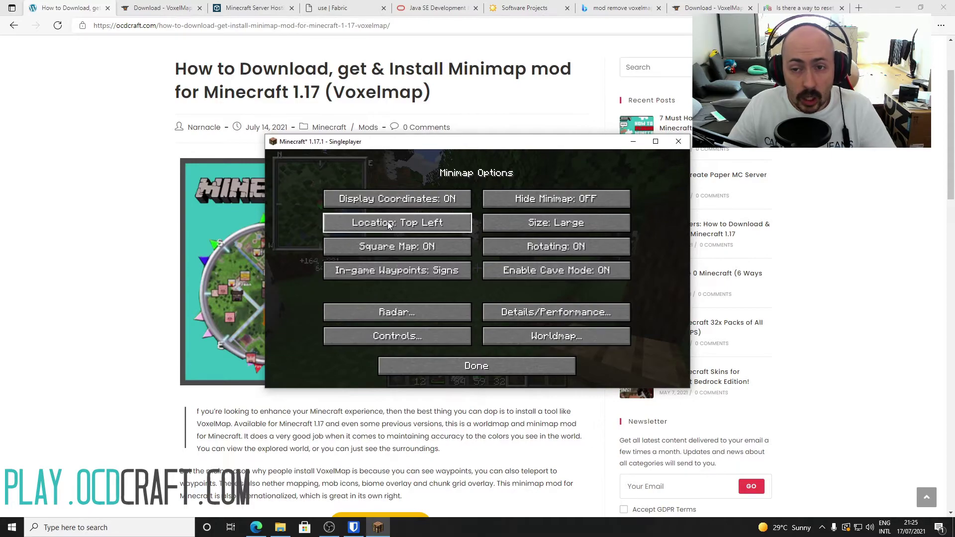
click(397, 248)
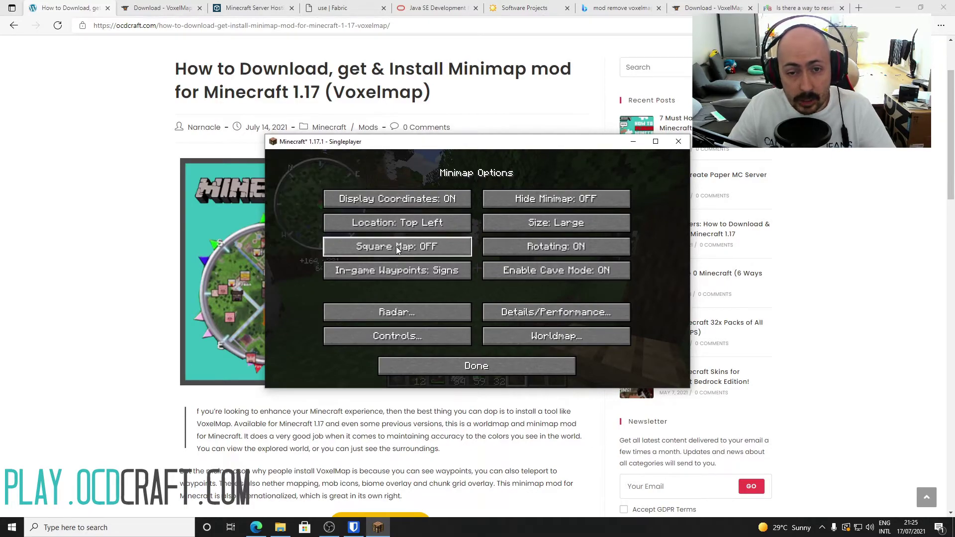
Test the minimap size and rotation toggles, keeping them unchanged, and rebind Toggle Fullscreen Map.
click(533, 227)
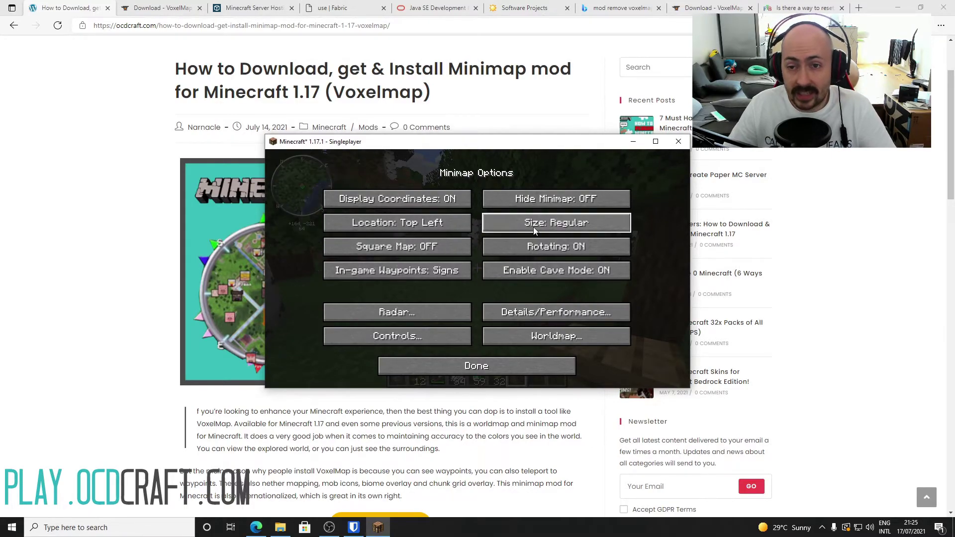
click(534, 227)
click(549, 249)
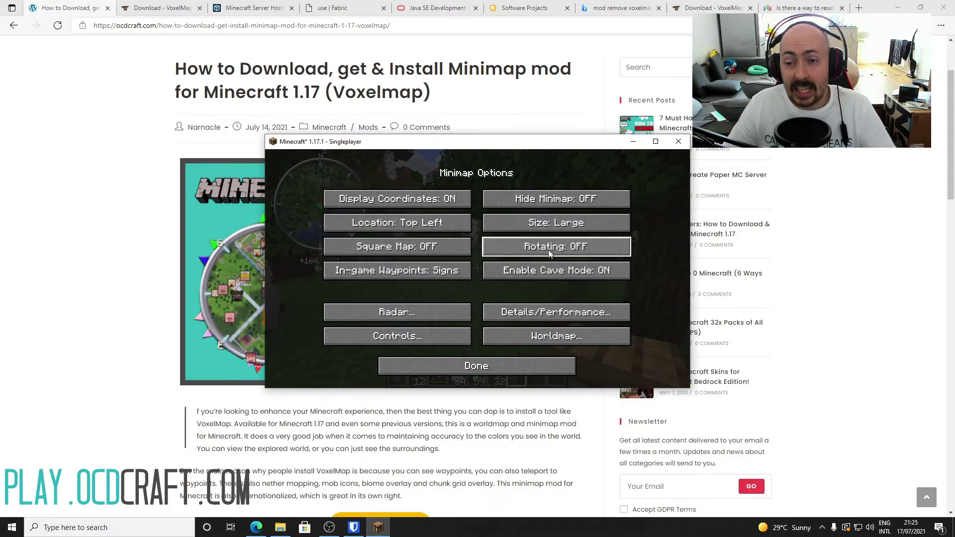
click(549, 249)
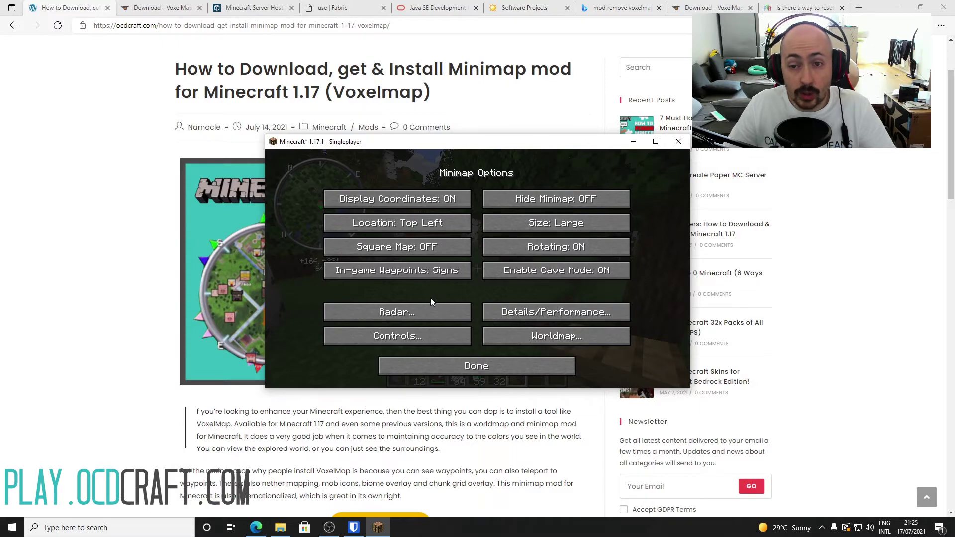
click(381, 337)
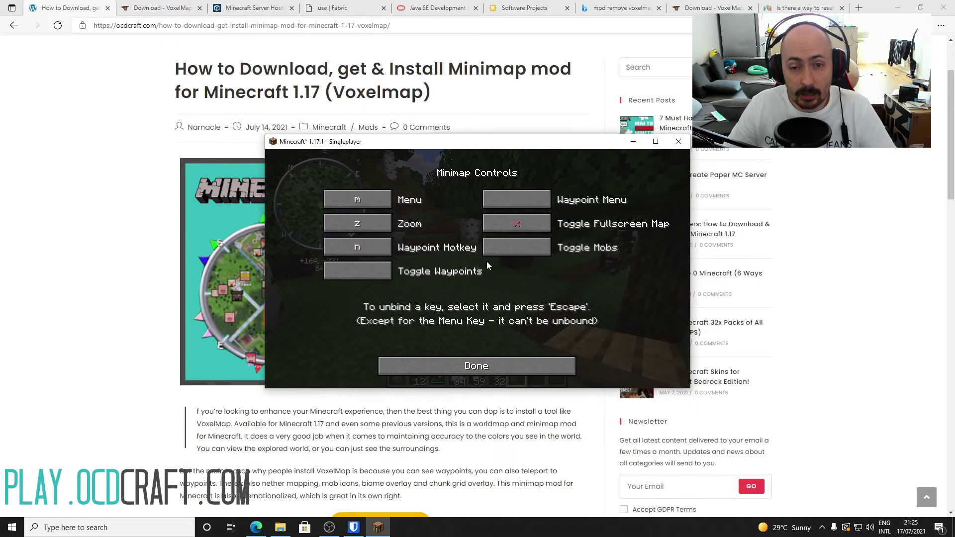
click(509, 226)
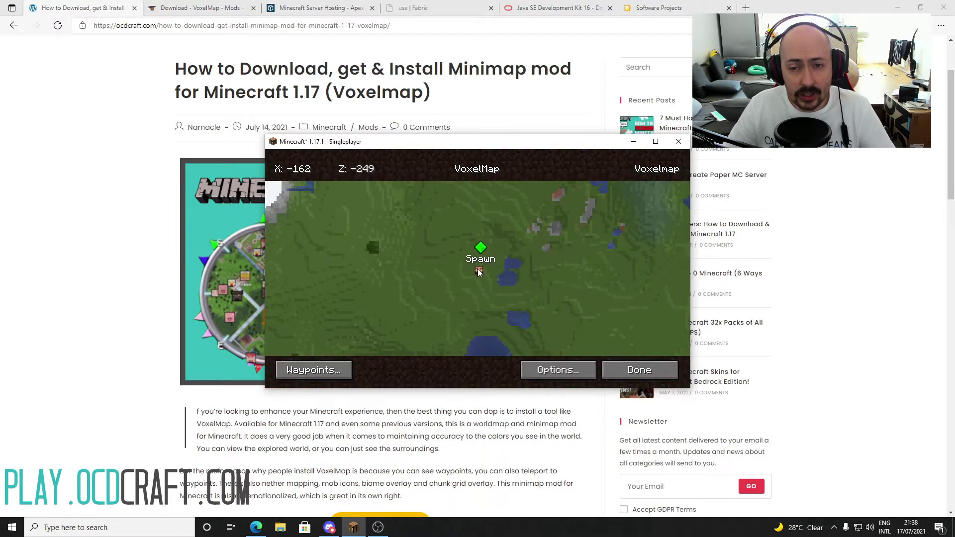
Zoom out the world map to view explored terrain, reopen it on the player, and walk around.
scroll(474, 300, down, 4)
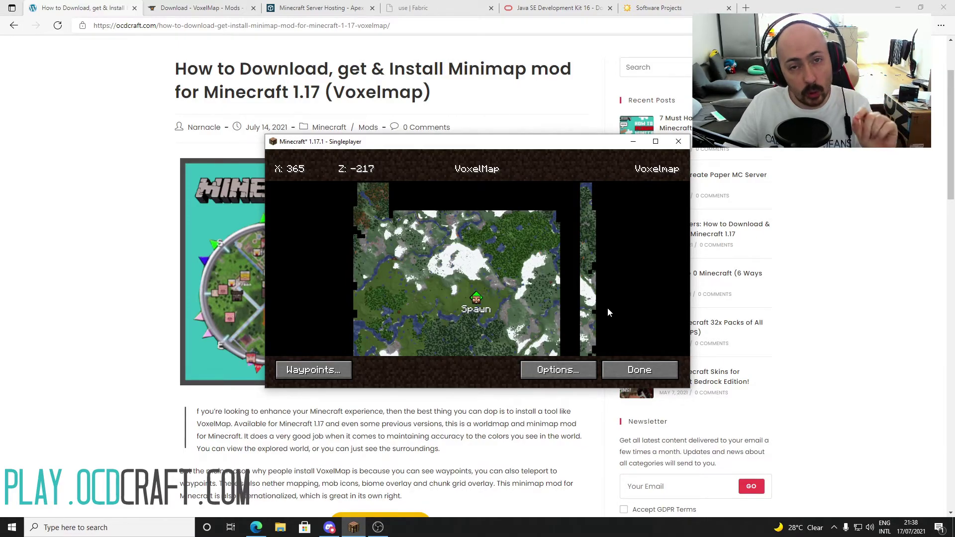
key(m)
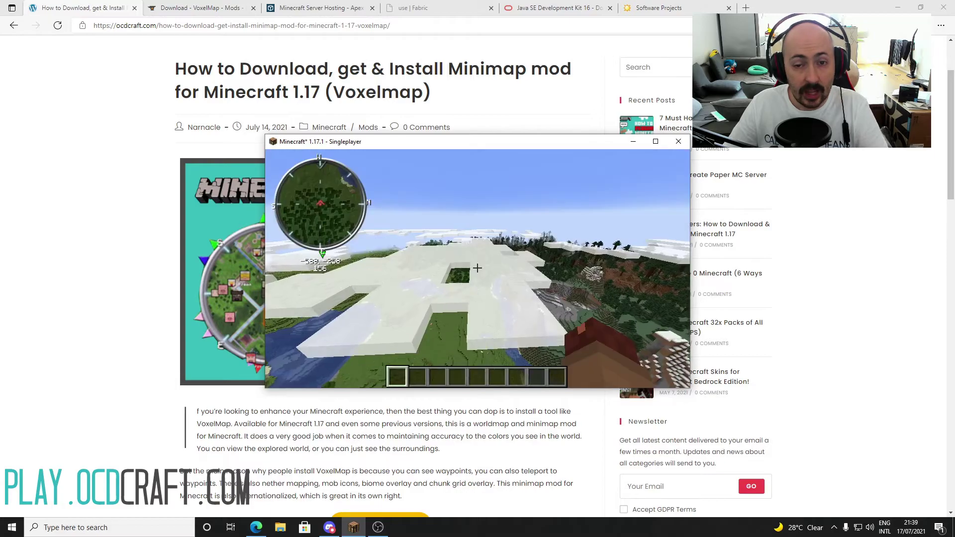
key(m)
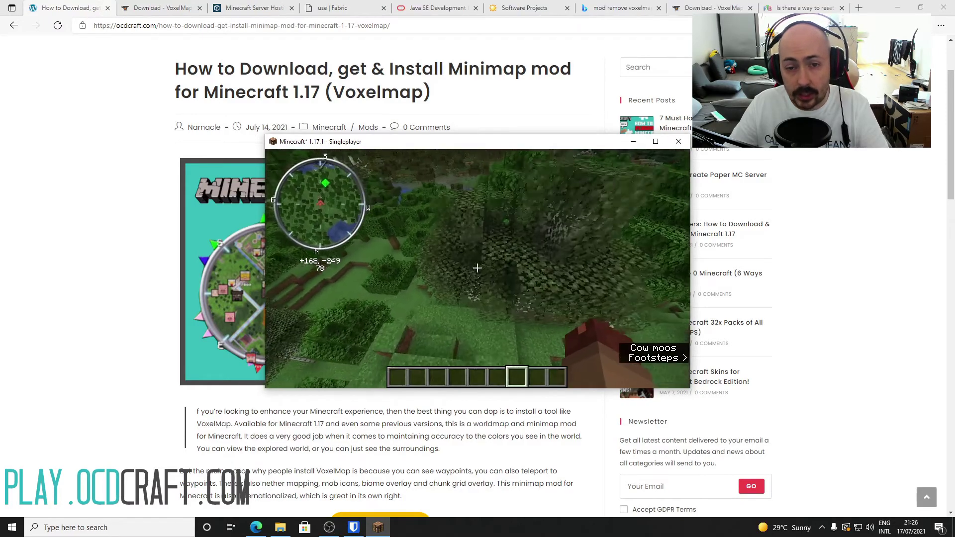
key(w)
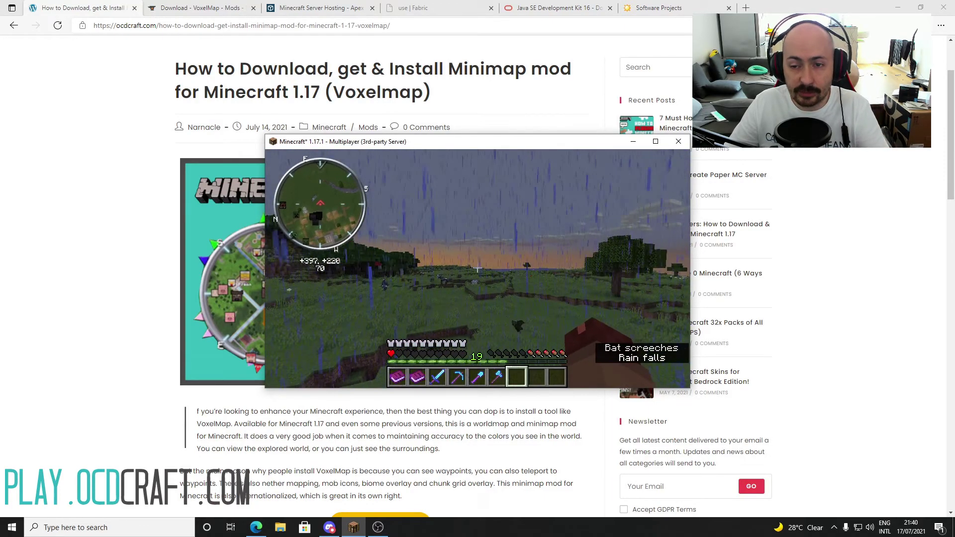
Turn the VoxelMap radar off from the world map's minimap options.
key(m)
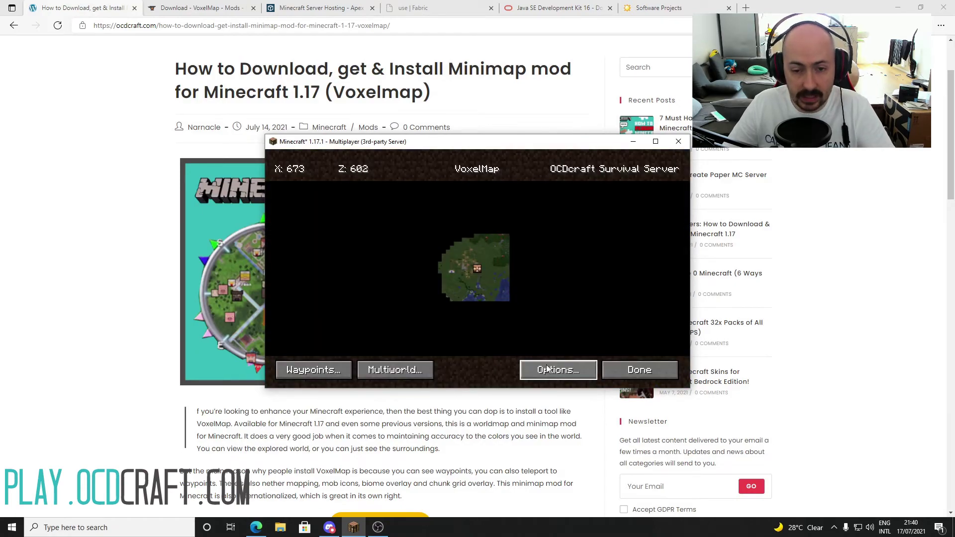
click(548, 370)
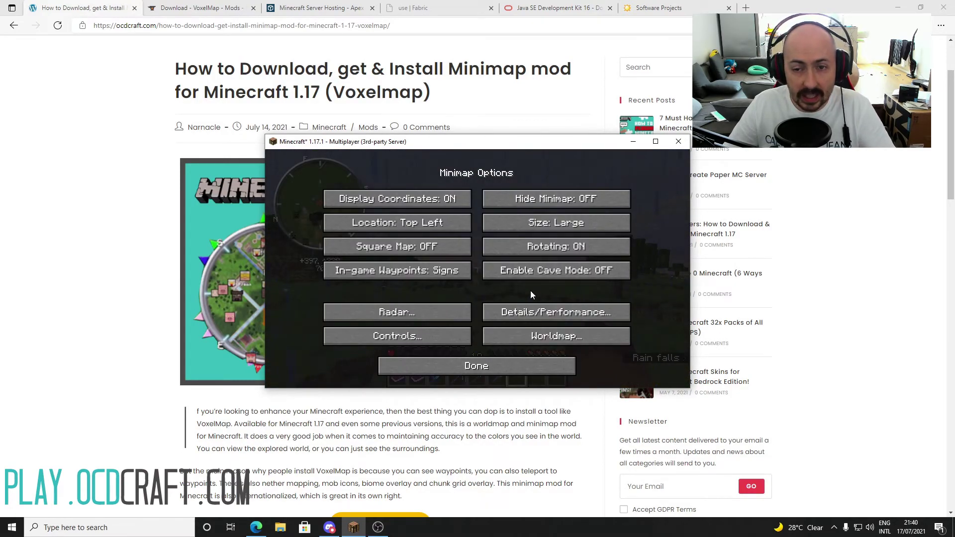
click(393, 311)
click(380, 202)
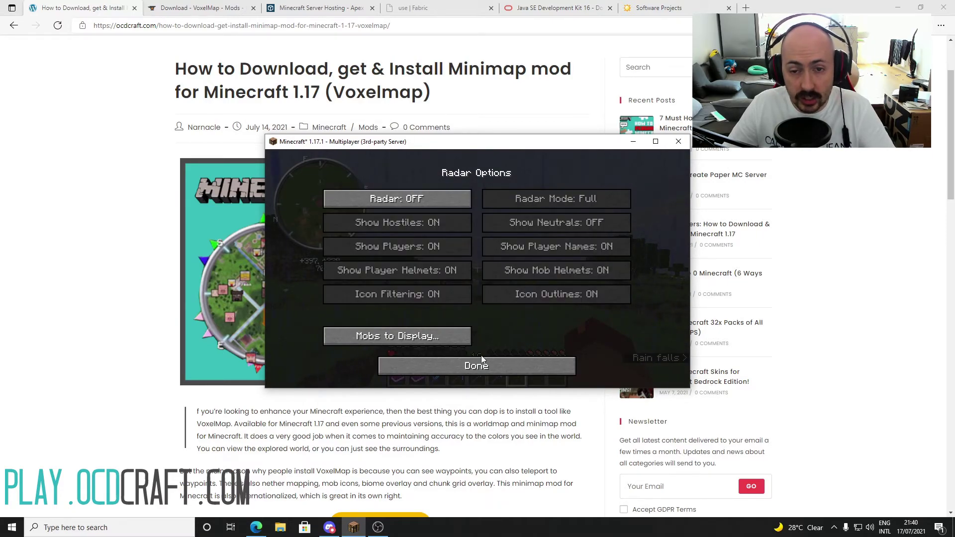
click(485, 369)
Set Biome Overlay to Solid in Details/Performance and return to the game.
click(534, 313)
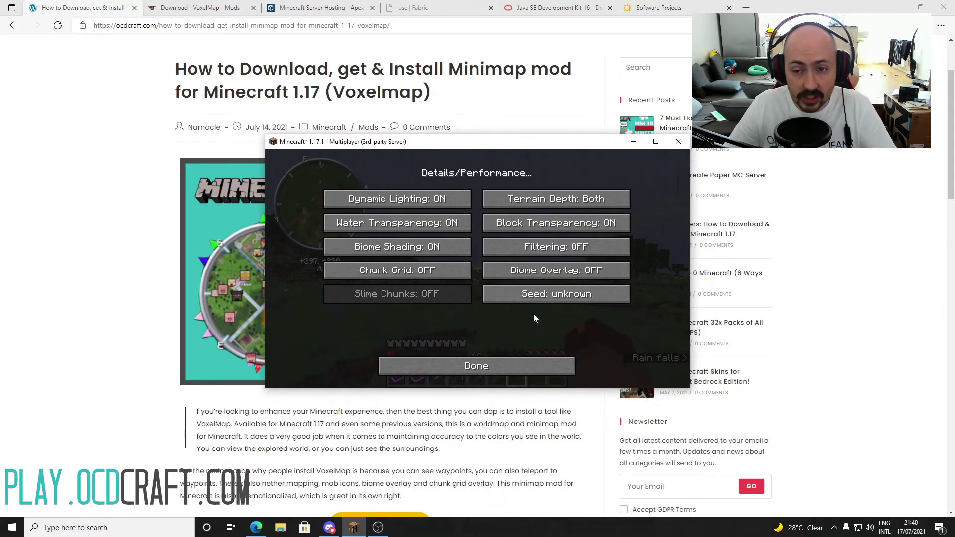
click(566, 273)
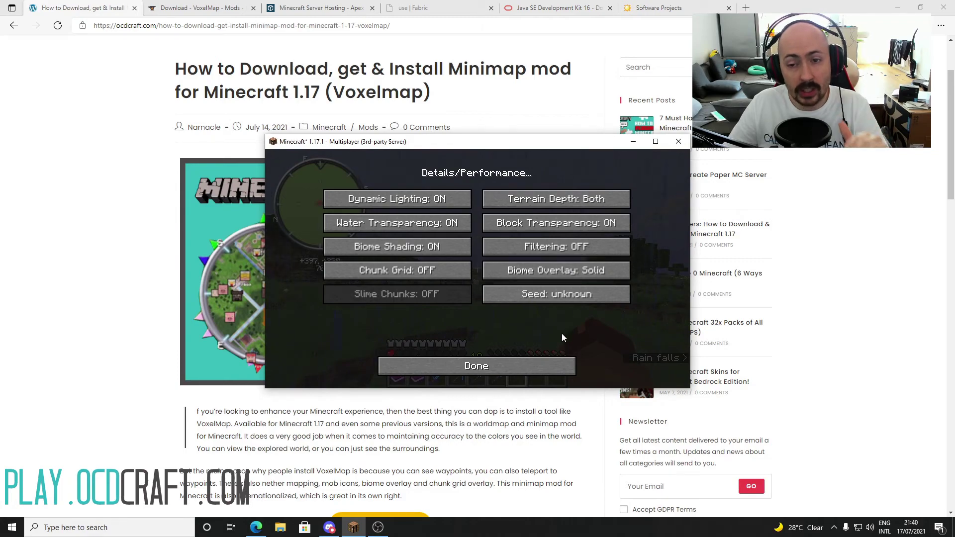
click(517, 369)
click(517, 369)
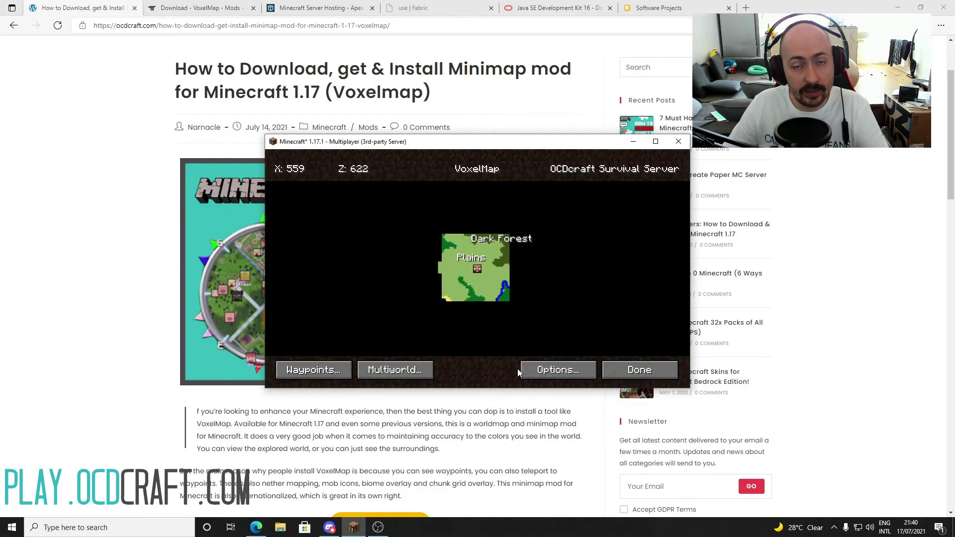
click(642, 369)
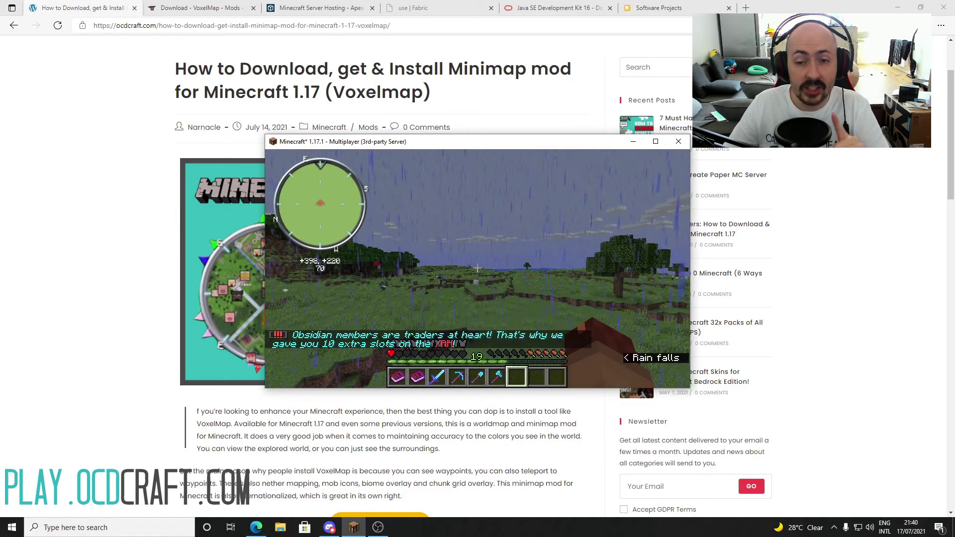
key(w)
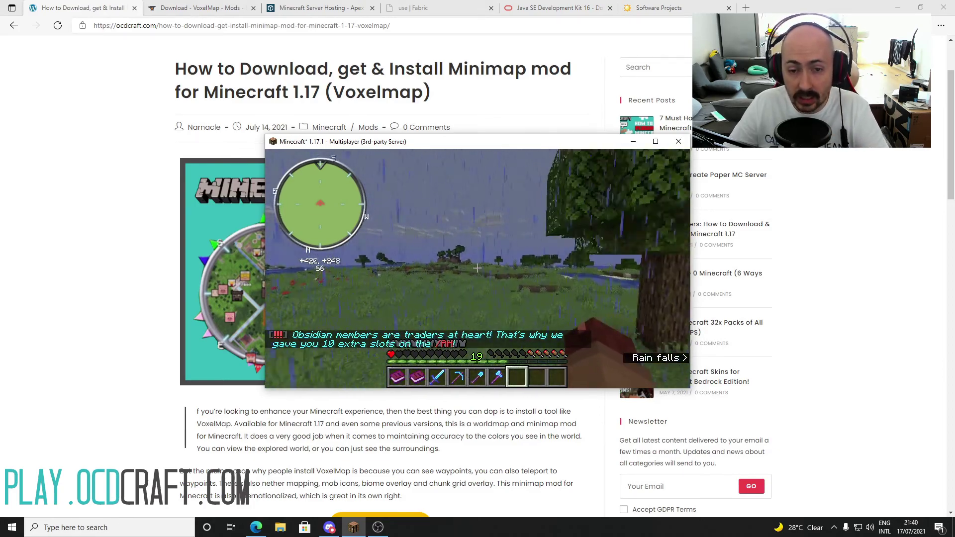
Bring up the full-screen VoxelMap world map with the M key.
key(m)
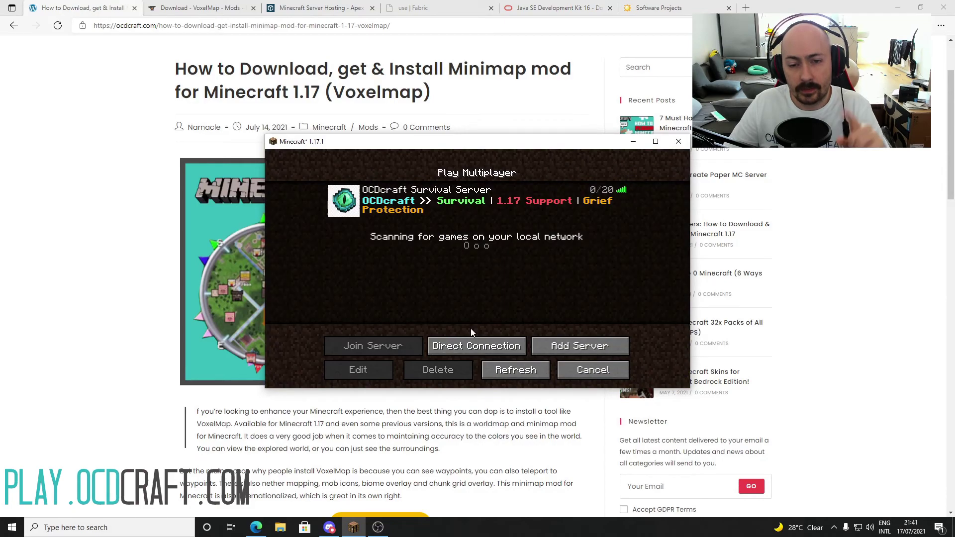